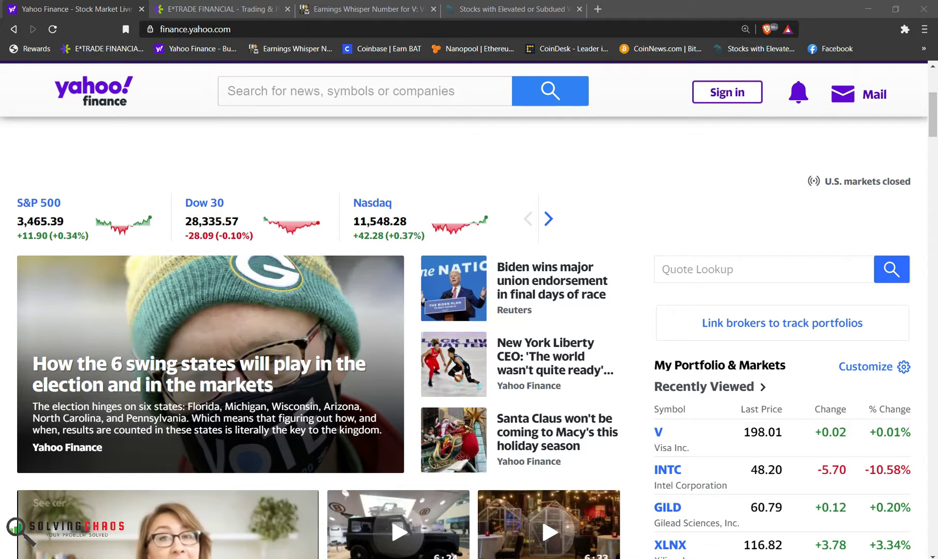
Paste the copied E*TRADE transactions into OptionsData starting at cell G4809.
{"action": "left_click", "coordinate": [234, 11]}
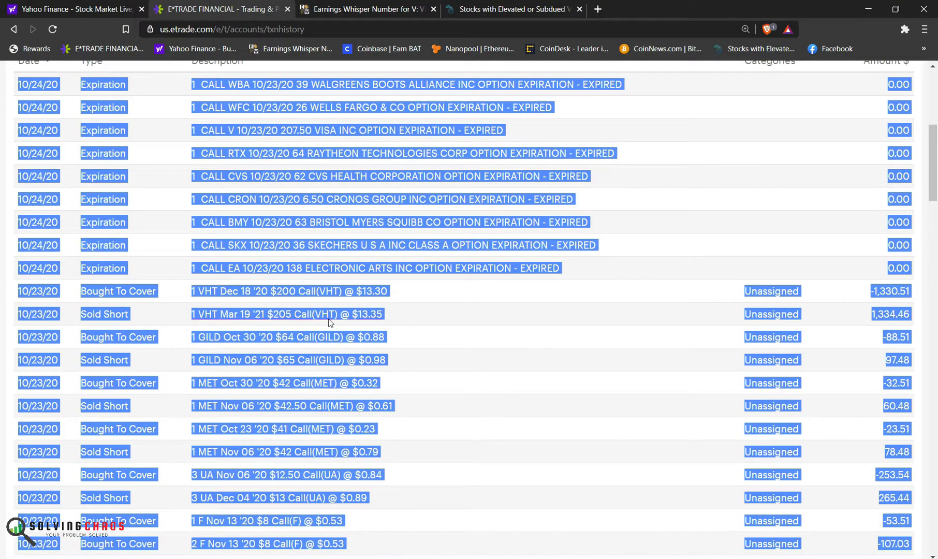
{"action": "key", "text": "alt+Tab"}
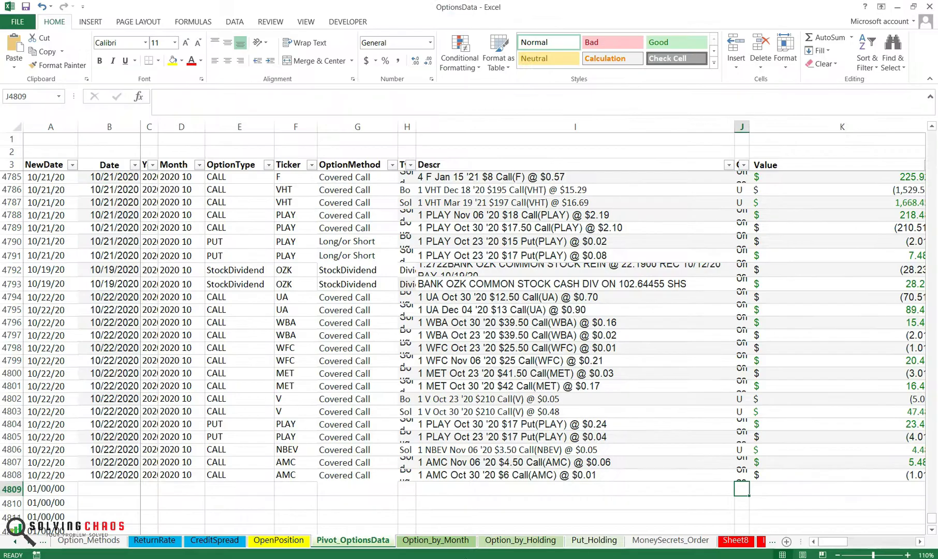
{"action": "left_click", "coordinate": [324, 485]}
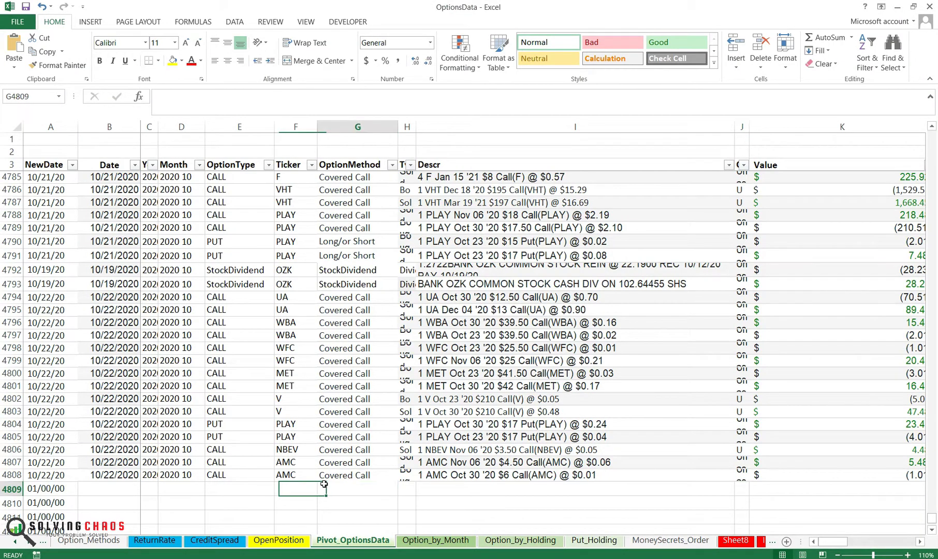
{"action": "key", "text": "ctrl+v"}
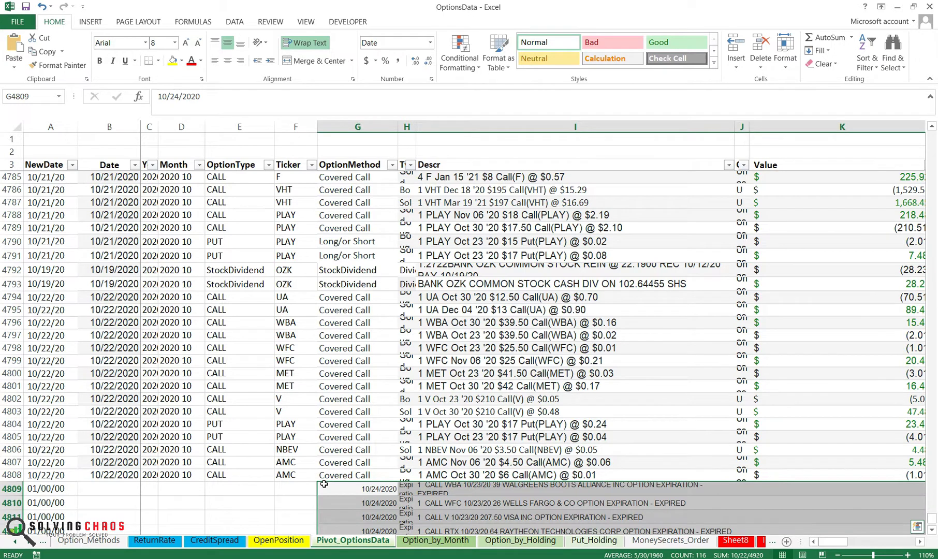
{"action": "key", "text": "Right"}
{"action": "key", "text": "Right"}
{"action": "key", "text": "Right"}
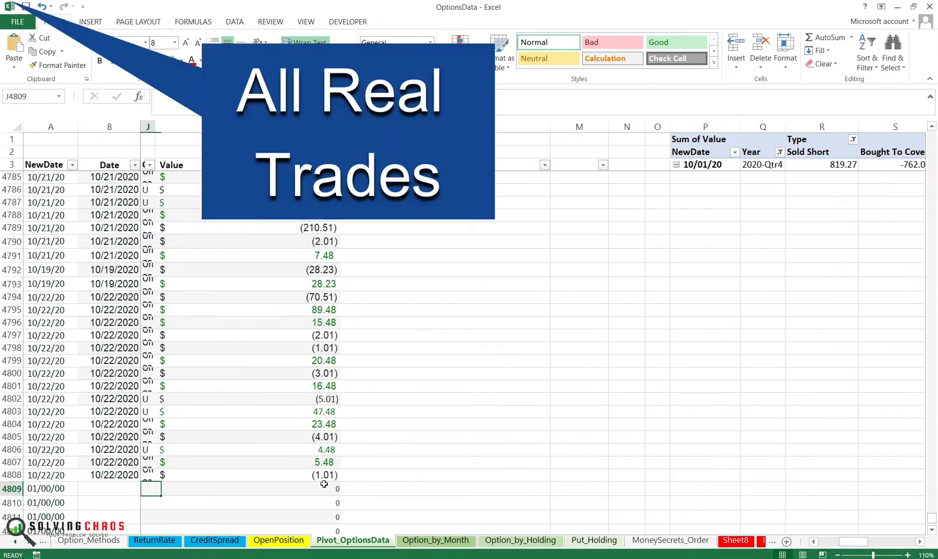
{"action": "key", "text": "Left"}
{"action": "key", "text": "Left"}
{"action": "key", "text": "Left"}
{"action": "key", "text": "Left"}
{"action": "key", "text": "Left"}
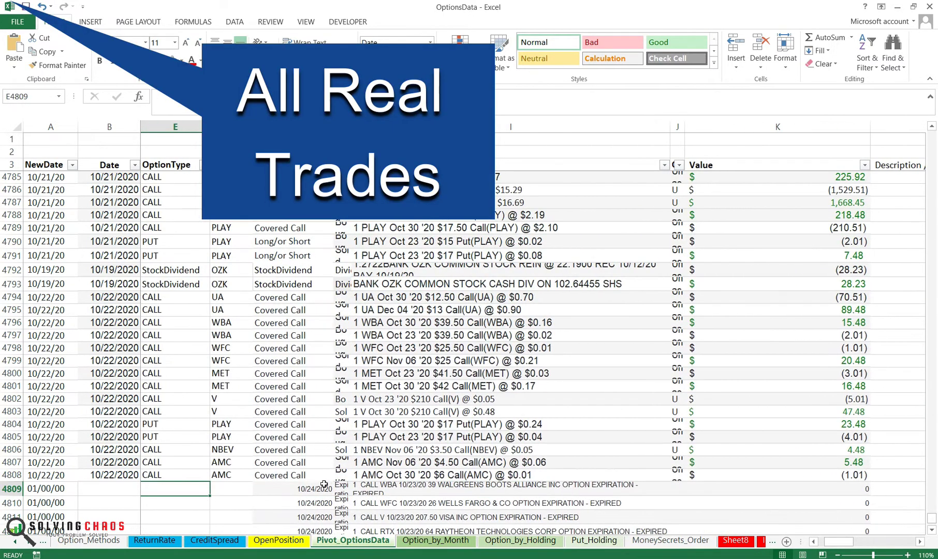
{"action": "scroll", "coordinate": [347, 477], "scroll_direction": "down", "scroll_amount": 4}
Go back to the E*TRADE transaction history in the browser.
{"action": "key", "text": "alt+Tab"}
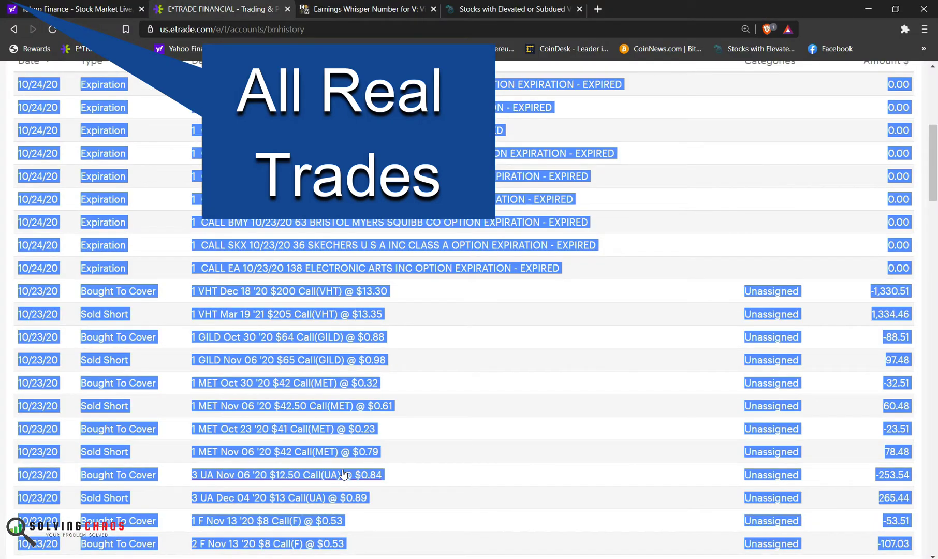
{"action": "key", "text": "alt+Tab"}
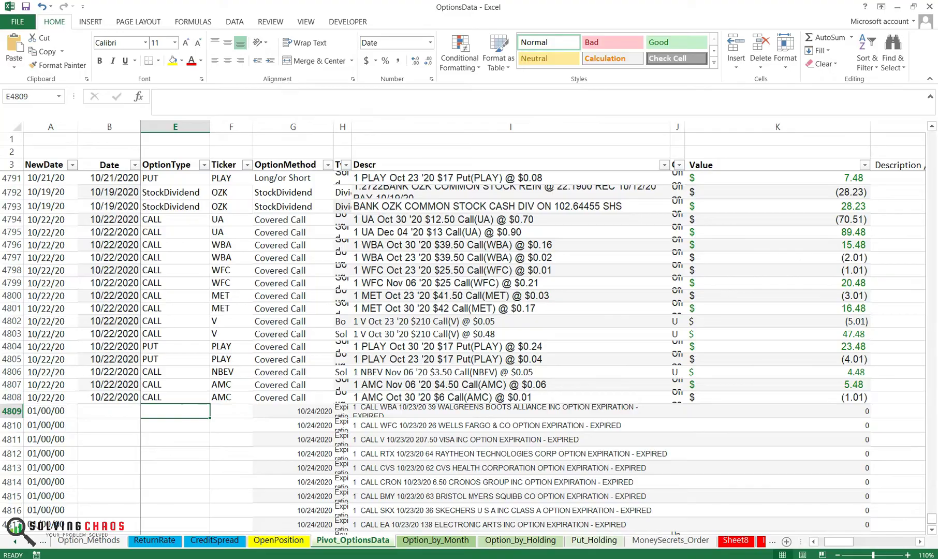
{"action": "key", "text": "alt+Tab"}
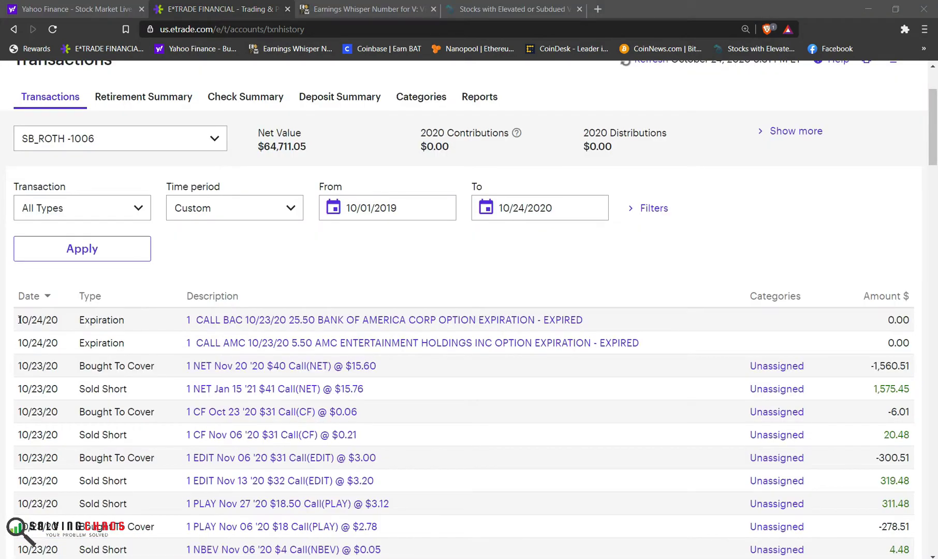
Highlight the new E*TRADE rows from the BAC and AMC expirations to the NBEV Nov 06 sale.
{"action": "left_click_drag", "start_coordinate": [19, 320], "coordinate": [287, 419]}
{"action": "scroll", "coordinate": [286, 418], "scroll_direction": "down", "scroll_amount": 2}
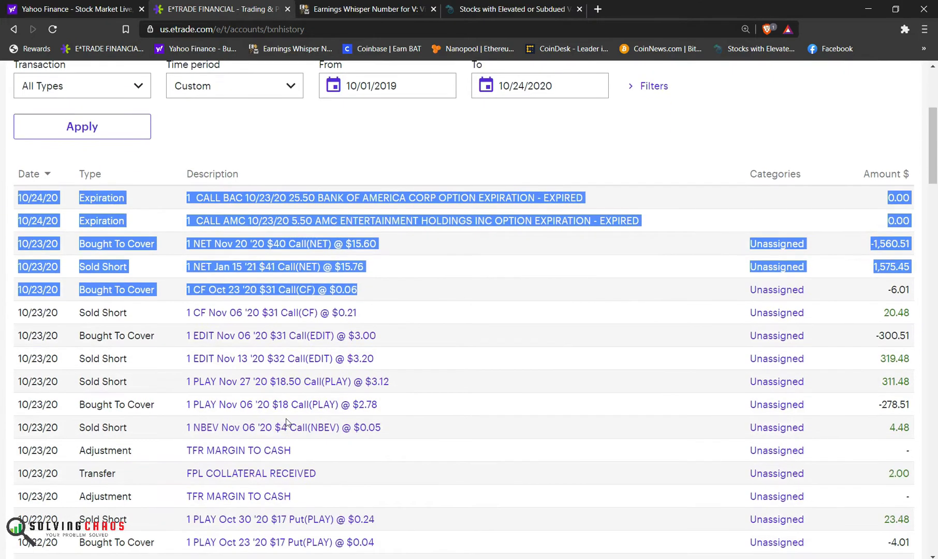
{"action": "left_click_drag", "start_coordinate": [913, 434], "coordinate": [19, 194]}
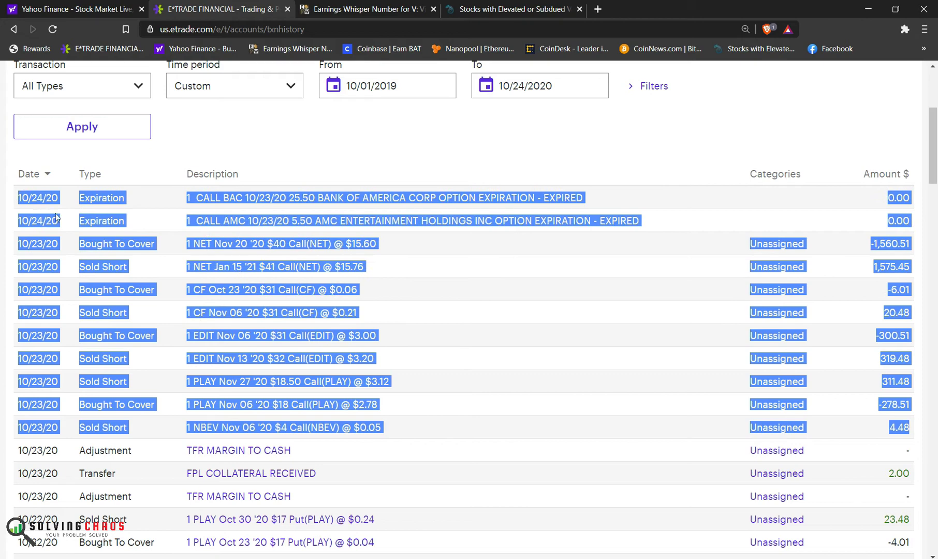
Paste the new transactions into OptionsData starting at G4834.
{"action": "key", "text": "alt+Tab"}
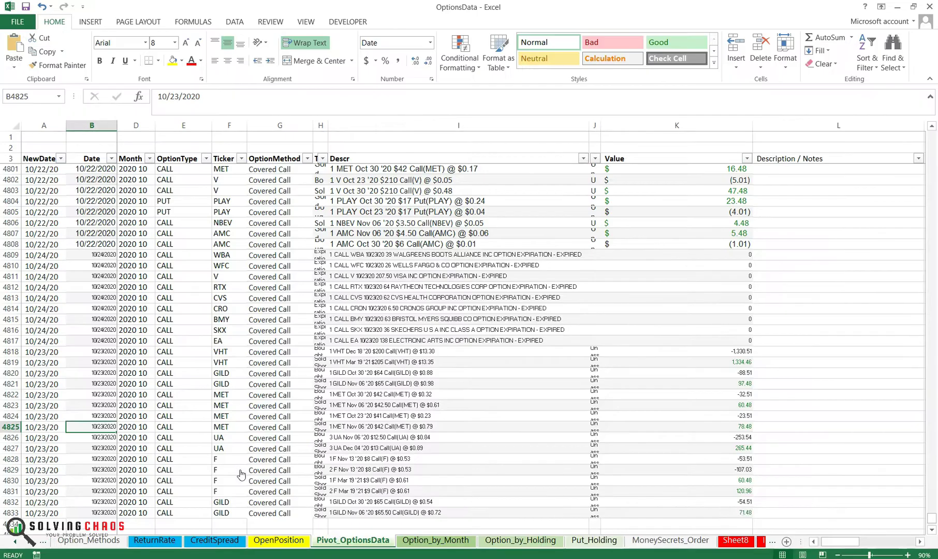
{"action": "scroll", "coordinate": [239, 468], "scroll_direction": "down", "scroll_amount": 1}
{"action": "left_click", "coordinate": [229, 426]}
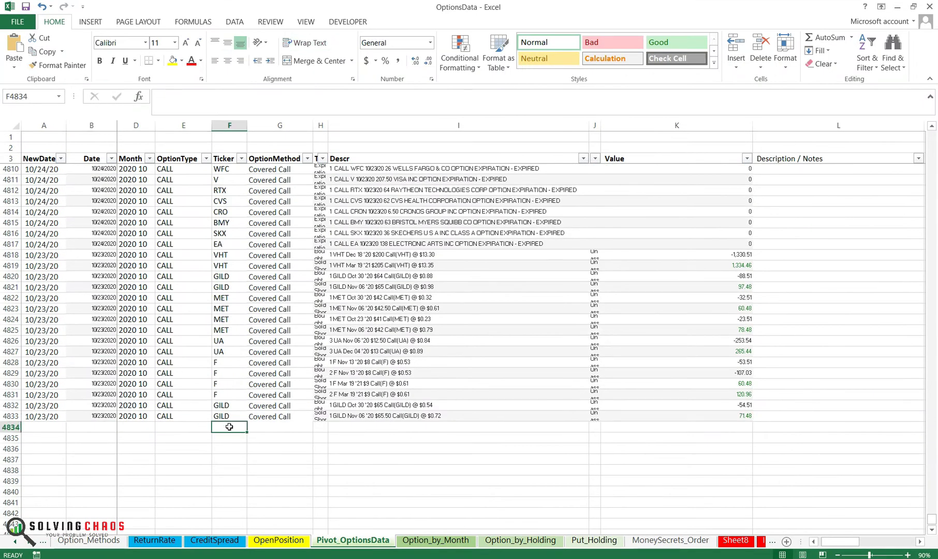
{"action": "key", "text": "Right"}
{"action": "key", "text": "ctrl+v"}
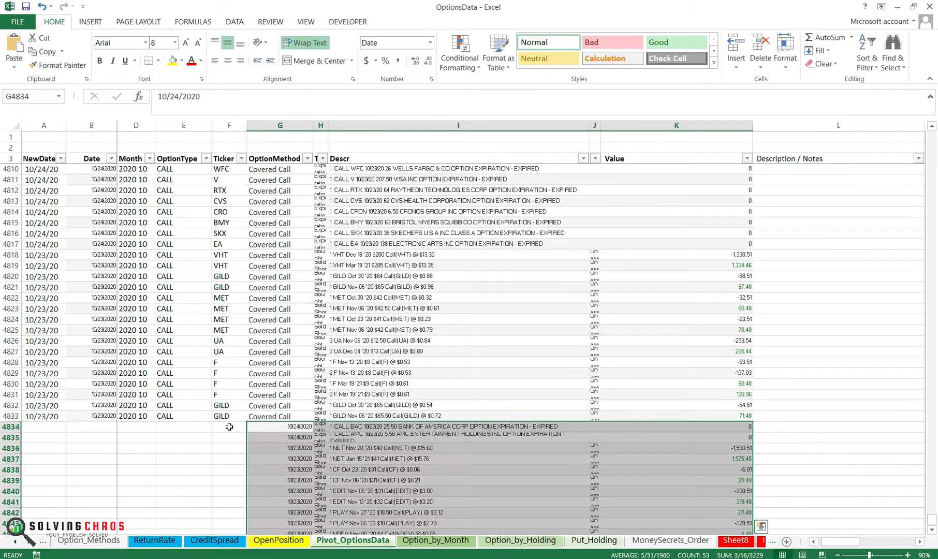
Move the pasted dates from column G into column B.
{"action": "scroll", "coordinate": [311, 383], "scroll_direction": "down", "scroll_amount": 1}
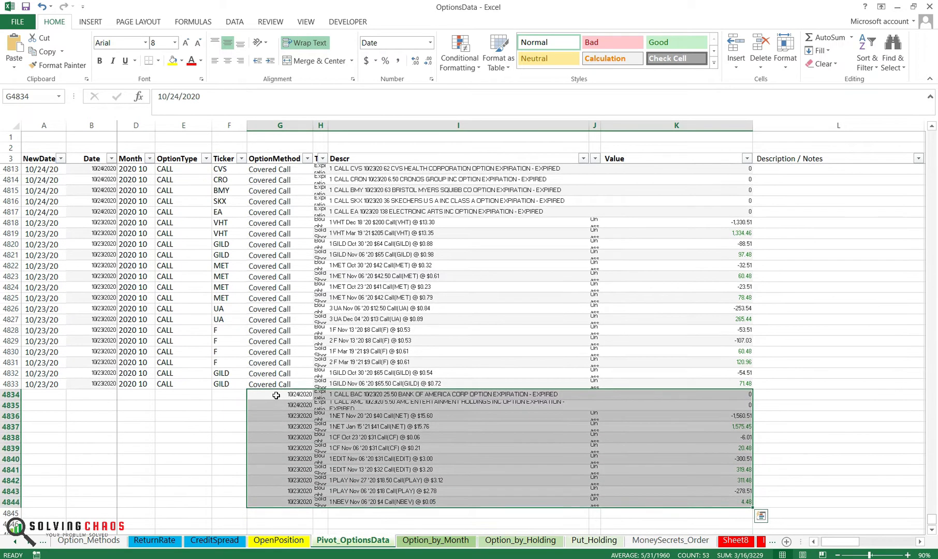
{"action": "left_click", "coordinate": [274, 395]}
{"action": "key", "text": "Down"}
{"action": "left_click", "coordinate": [275, 395]}
{"action": "key", "text": "shift+Down"}
{"action": "key", "text": "shift+Down"}
{"action": "key", "text": "shift+Down"}
{"action": "key", "text": "shift+Down"}
{"action": "key", "text": "shift+Down"}
{"action": "key", "text": "shift+Down"}
{"action": "key", "text": "shift+Down"}
{"action": "key", "text": "shift+Down"}
{"action": "key", "text": "shift+Down"}
{"action": "key", "text": "shift+Down"}
{"action": "key", "text": "ctrl+x"}
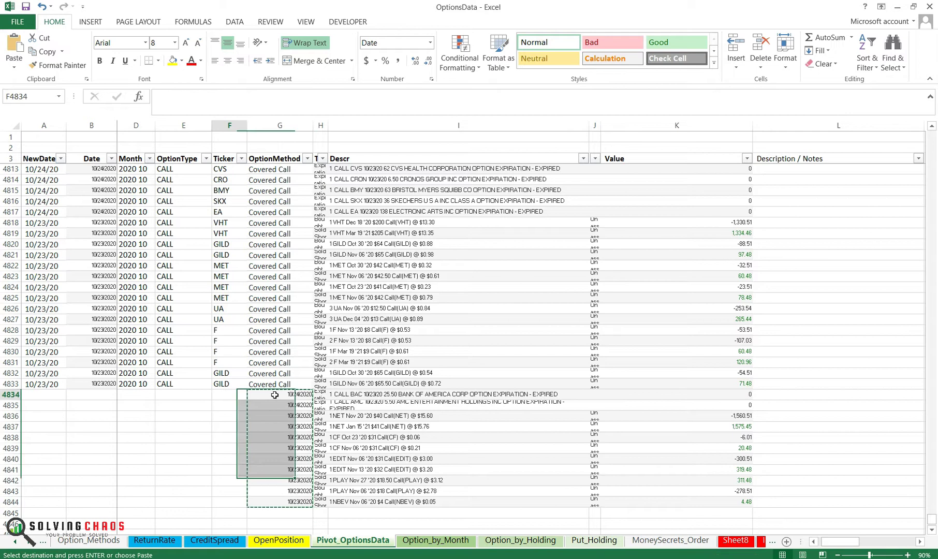
{"action": "key", "text": "Left"}
{"action": "key", "text": "Left"}
{"action": "key", "text": "Left"}
{"action": "key", "text": "Left"}
{"action": "key", "text": "Return"}
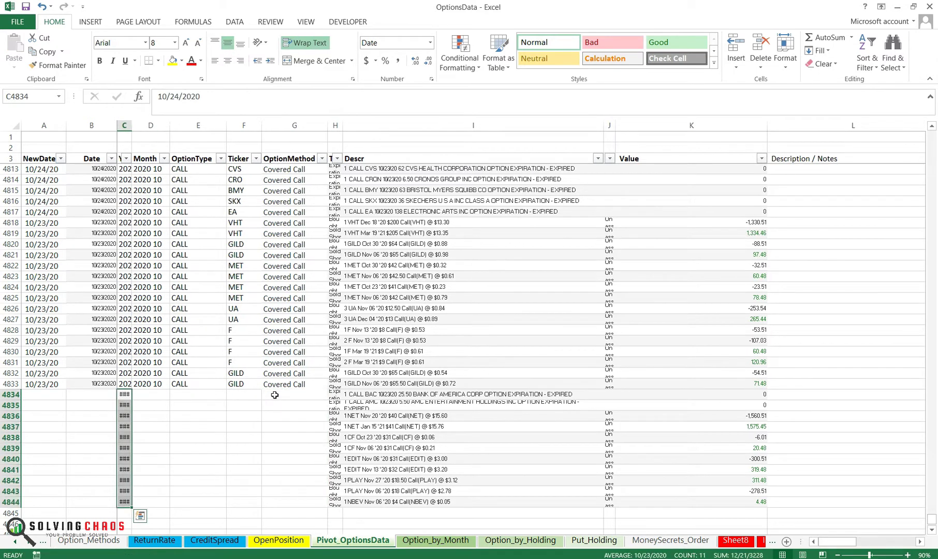
{"action": "key", "text": "ctrl+z"}
{"action": "key", "text": "ctrl+x"}
{"action": "key", "text": "Left"}
{"action": "key", "text": "Left"}
{"action": "key", "text": "Left"}
{"action": "key", "text": "Left"}
{"action": "key", "text": "Left"}
{"action": "key", "text": "Return"}
Copy the NewDate formula from A4833 down to A4834:A4844.
{"action": "key", "text": "Left"}
{"action": "key", "text": "Up"}
{"action": "key", "text": "ctrl+c"}
{"action": "key", "text": "shift+Down"}
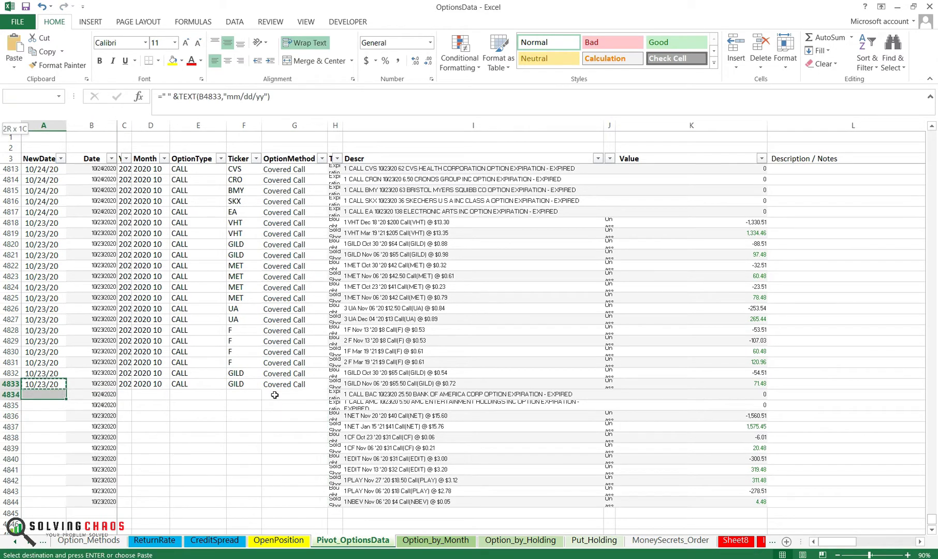
{"action": "key", "text": "shift+Down"}
{"action": "key", "text": "shift+Down"}
{"action": "key", "text": "shift+Down"}
{"action": "key", "text": "shift+Down"}
{"action": "key", "text": "shift+Down"}
{"action": "key", "text": "shift+Down"}
{"action": "key", "text": "shift+Down"}
{"action": "key", "text": "shift+Down"}
{"action": "key", "text": "shift+Down"}
{"action": "key", "text": "shift+Down"}
{"action": "key", "text": "ctrl+v"}
Copy row 4833's C–G values down through row 4844.
{"action": "key", "text": "Right"}
{"action": "key", "text": "Up"}
{"action": "key", "text": "shift+Down"}
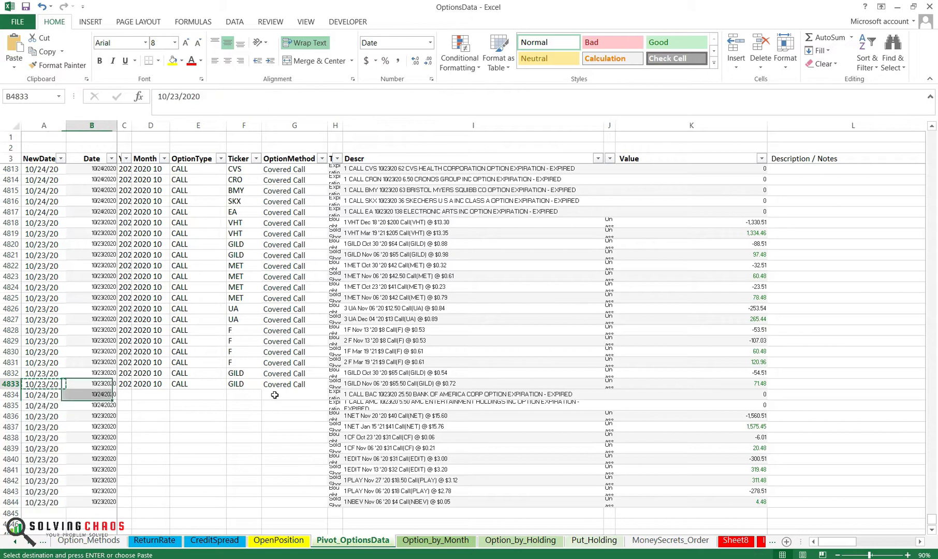
{"action": "key", "text": "Right"}
{"action": "key", "text": "shift+Right"}
{"action": "key", "text": "shift+Right"}
{"action": "key", "text": "shift+Right"}
{"action": "key", "text": "shift+Right"}
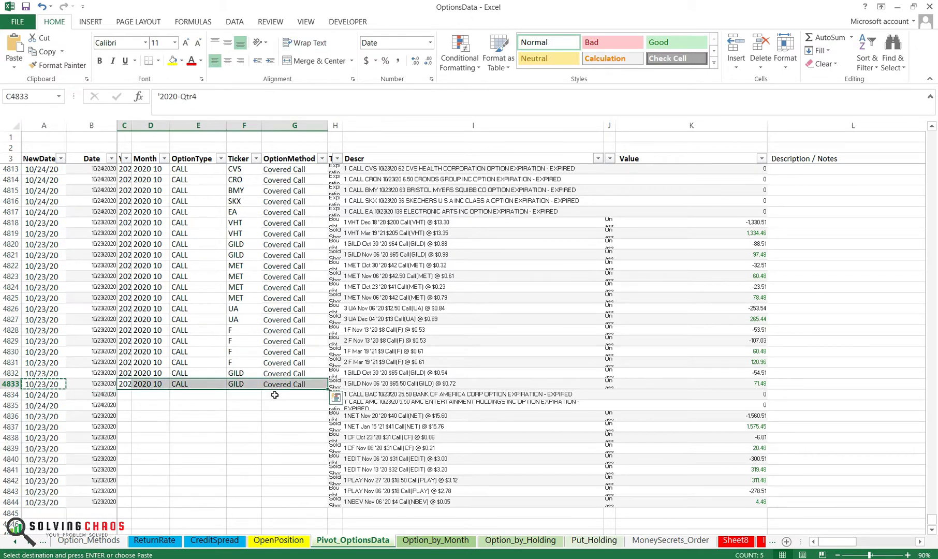
{"action": "key", "text": "ctrl+c"}
{"action": "key", "text": "shift+Down"}
{"action": "key", "text": "shift+Down"}
{"action": "key", "text": "shift+Down"}
{"action": "key", "text": "shift+Down"}
{"action": "key", "text": "shift+Down"}
{"action": "key", "text": "shift+Down"}
{"action": "key", "text": "shift+Down"}
{"action": "key", "text": "shift+Down"}
{"action": "key", "text": "shift+Down"}
{"action": "key", "text": "shift+Down"}
{"action": "key", "text": "shift+Down"}
{"action": "key", "text": "ctrl+v"}
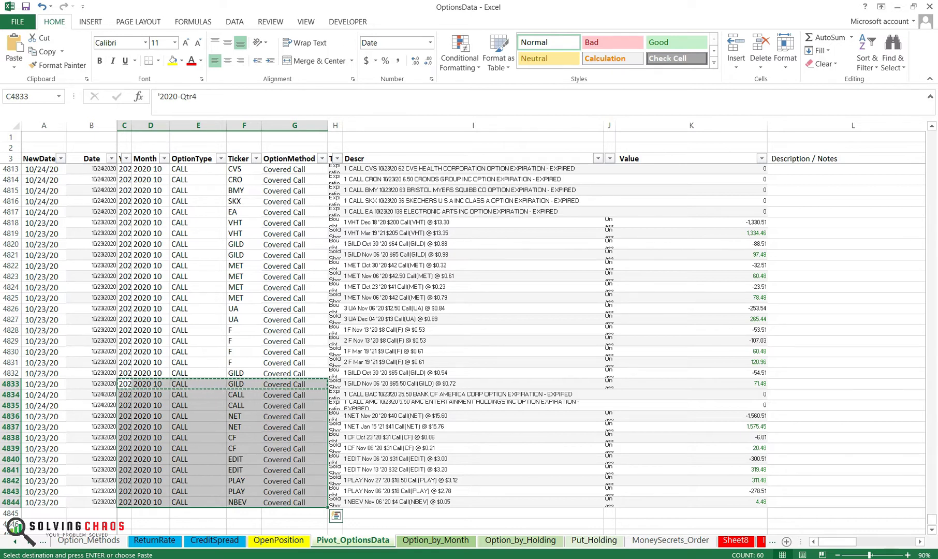
Filter the Descr column to PUT rows and look them over.
{"action": "left_click", "coordinate": [294, 341]}
{"action": "scroll", "coordinate": [567, 258], "scroll_direction": "up", "scroll_amount": 2}
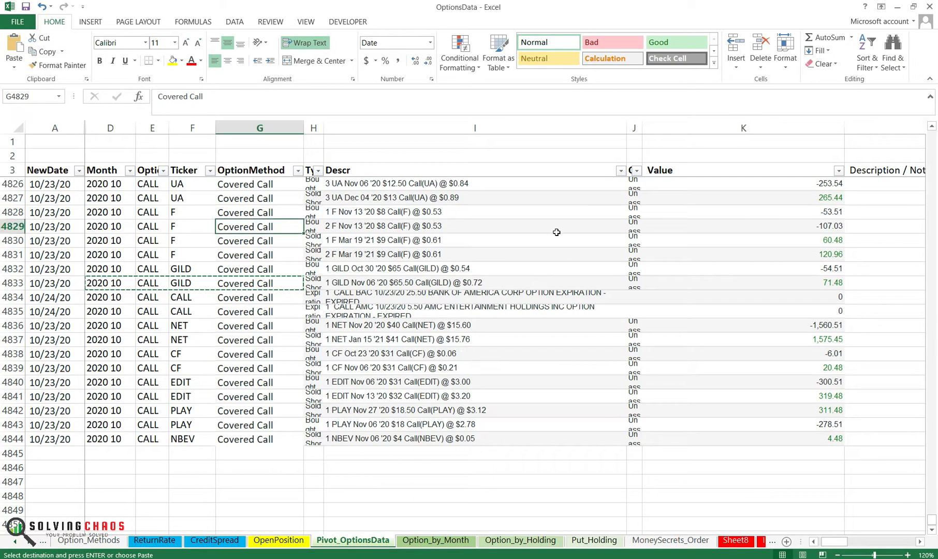
{"action": "left_click", "coordinate": [621, 171]}
{"action": "left_click", "coordinate": [518, 273]}
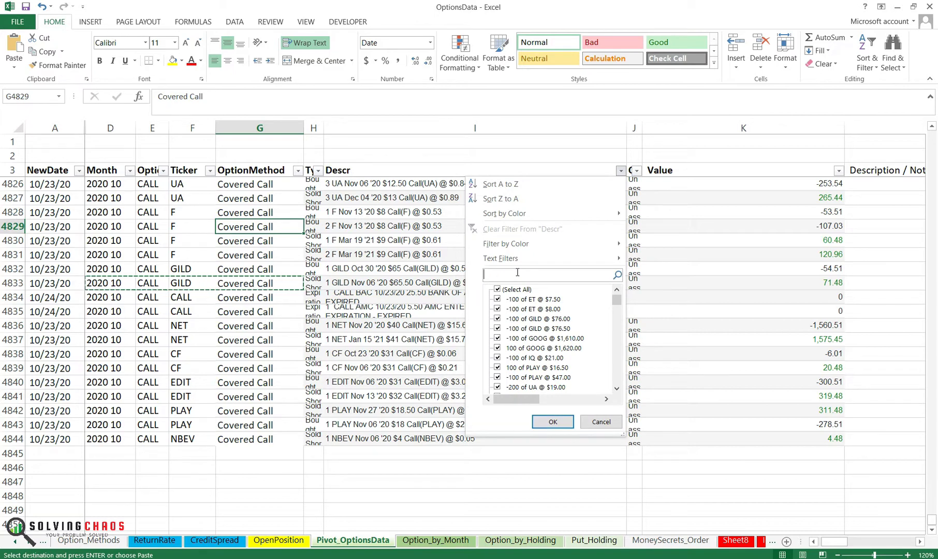
{"action": "type", "text": "PUT"}
{"action": "key", "text": "Return"}
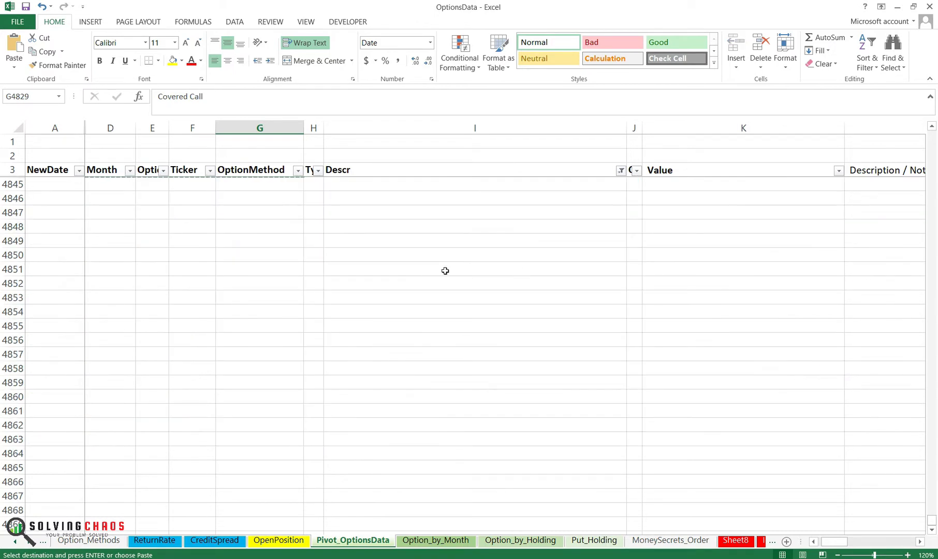
{"action": "left_click", "coordinate": [205, 354]}
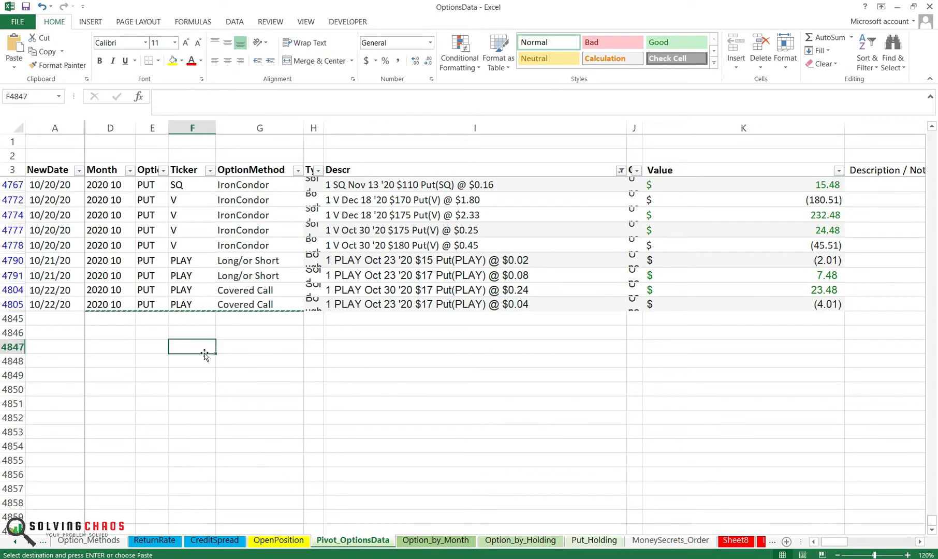
{"action": "scroll", "coordinate": [205, 354], "scroll_direction": "up", "scroll_amount": 2}
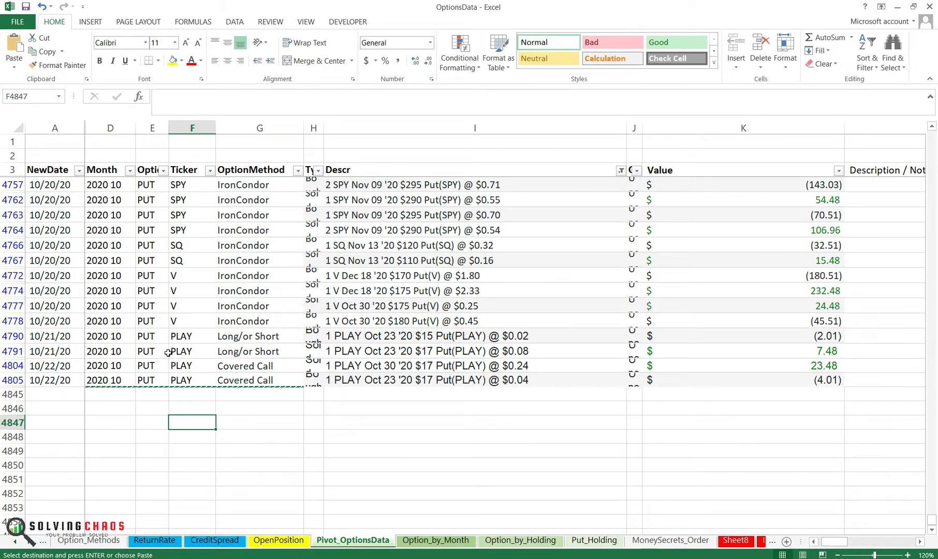
Filter Descr to CALL rows, scroll the new call trades, then clear the Descr filter.
{"action": "left_click", "coordinate": [621, 170]}
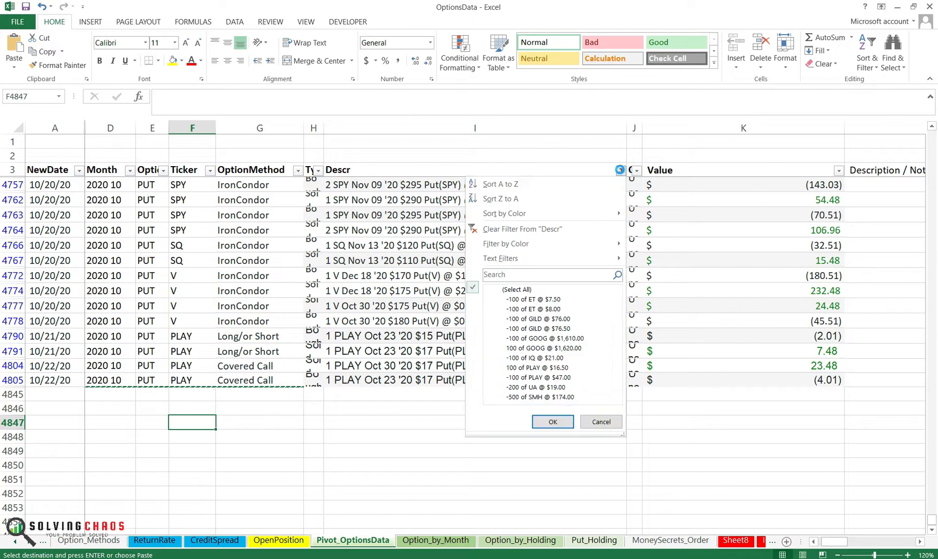
{"action": "left_click", "coordinate": [535, 275]}
{"action": "type", "text": "CALL"}
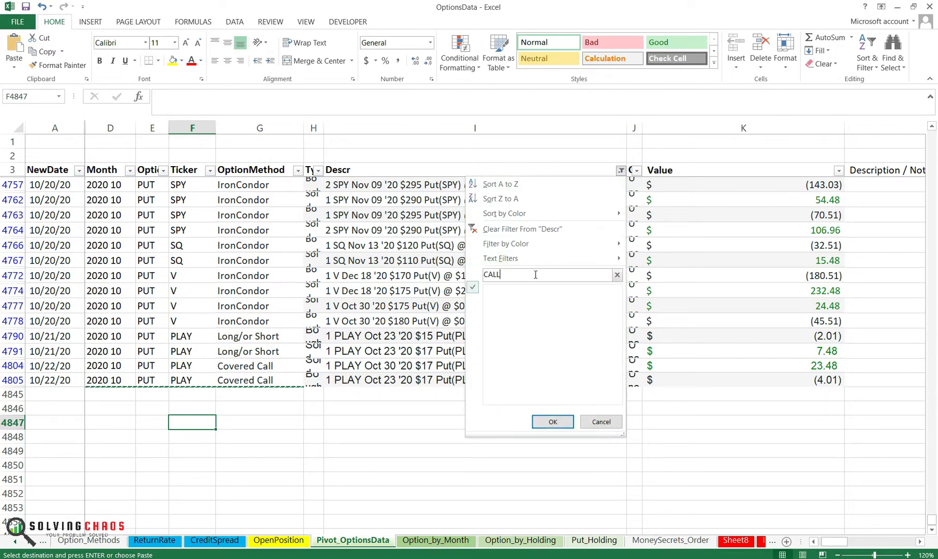
{"action": "key", "text": "Return"}
{"action": "left_click", "coordinate": [110, 403]}
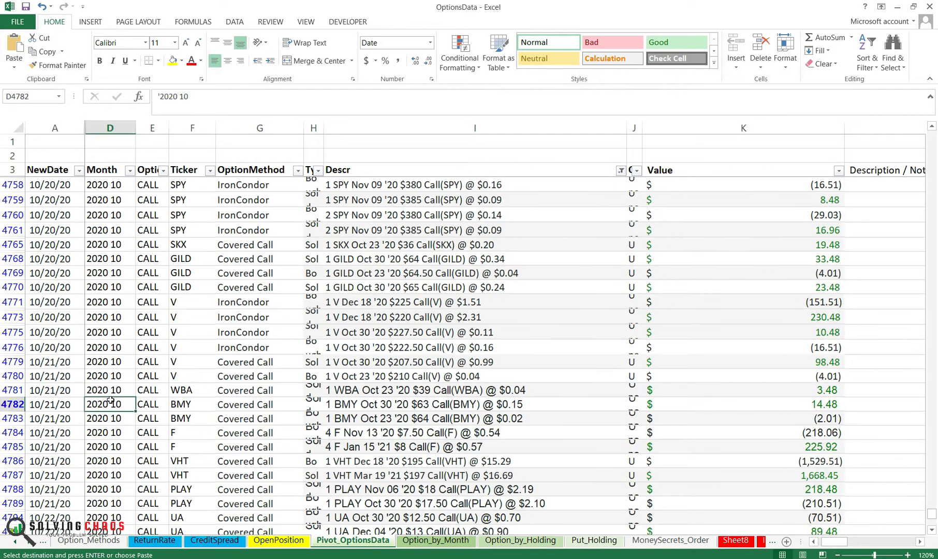
{"action": "scroll", "coordinate": [110, 400], "scroll_direction": "down", "scroll_amount": 15}
{"action": "key", "text": "Right"}
{"action": "key", "text": "Down"}
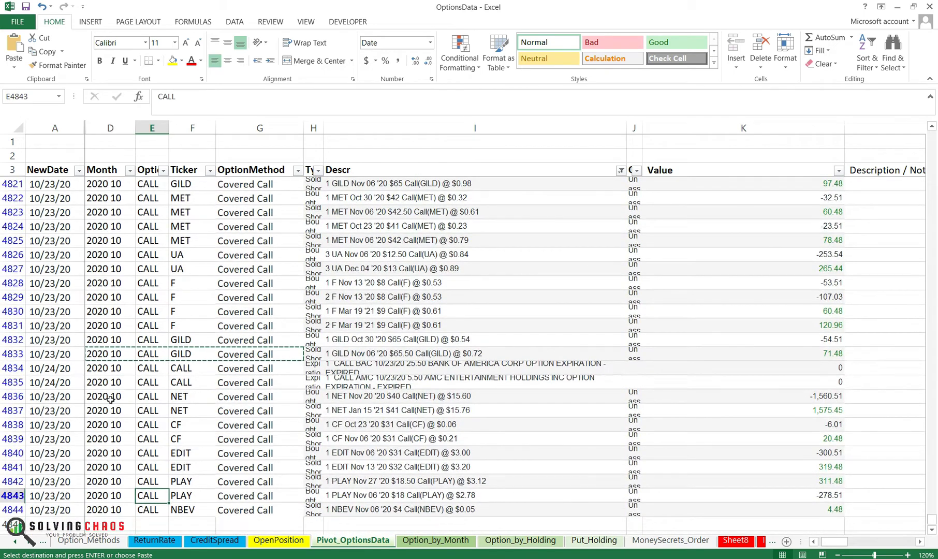
{"action": "left_click", "coordinate": [621, 171]}
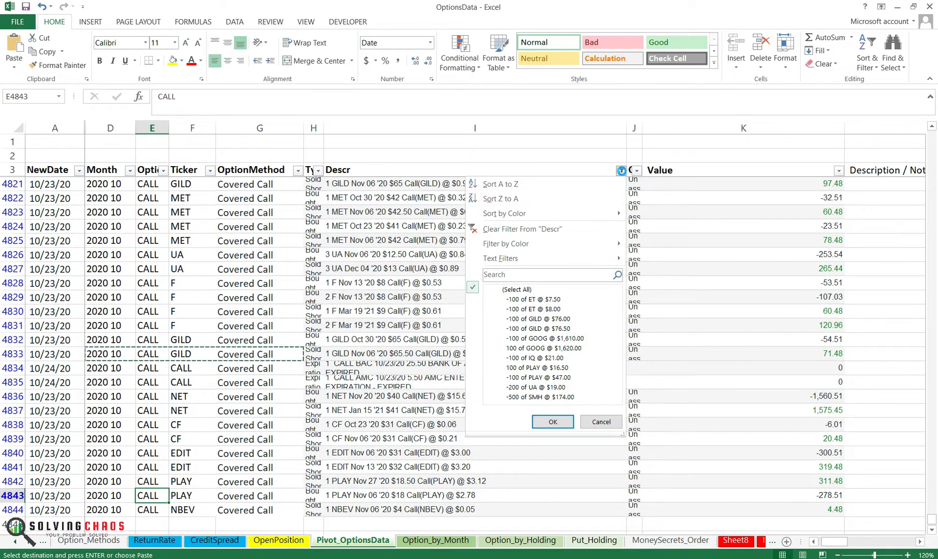
{"action": "left_click", "coordinate": [521, 229]}
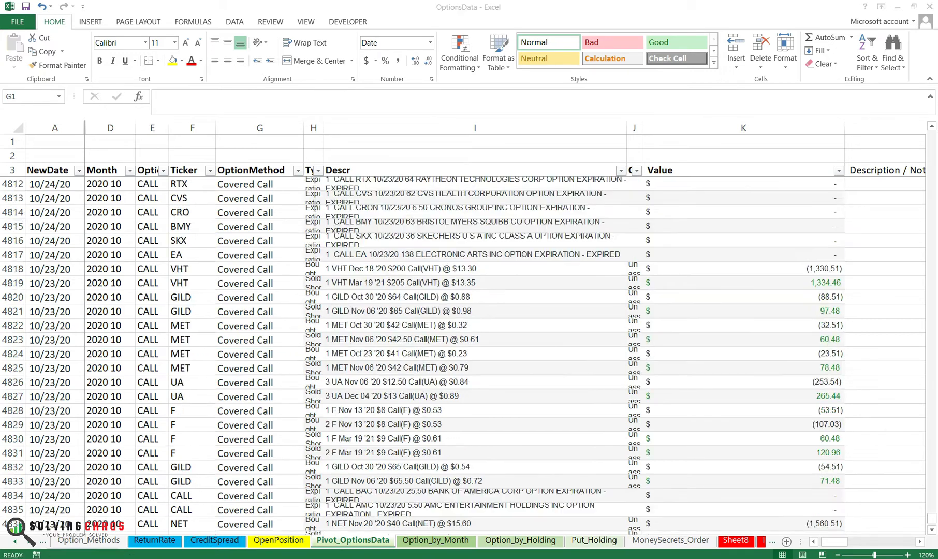
Inspect the Value column and descriptions in the newly pasted trade rows.
{"action": "scroll", "coordinate": [704, 345], "scroll_direction": "down", "scroll_amount": 8}
{"action": "scroll", "coordinate": [709, 335], "scroll_direction": "up", "scroll_amount": 2}
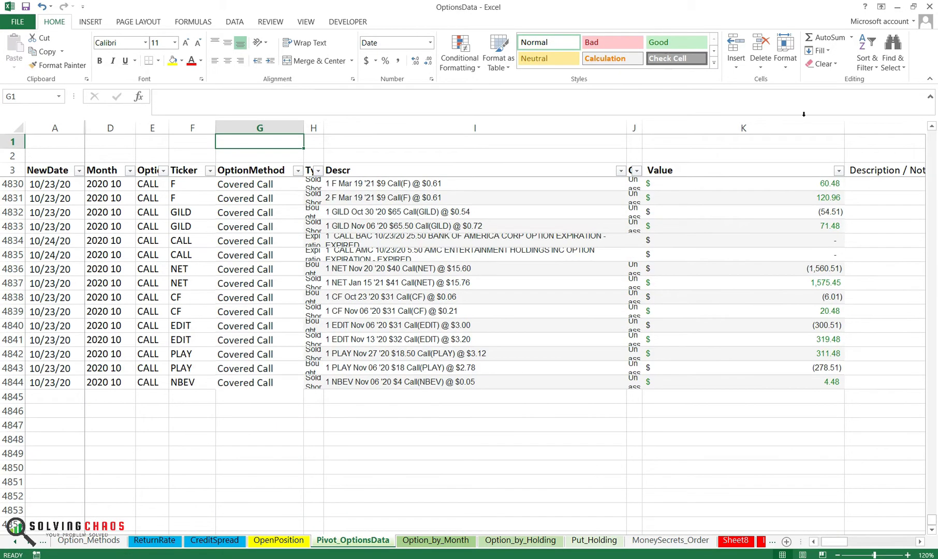
{"action": "left_click", "coordinate": [761, 120]}
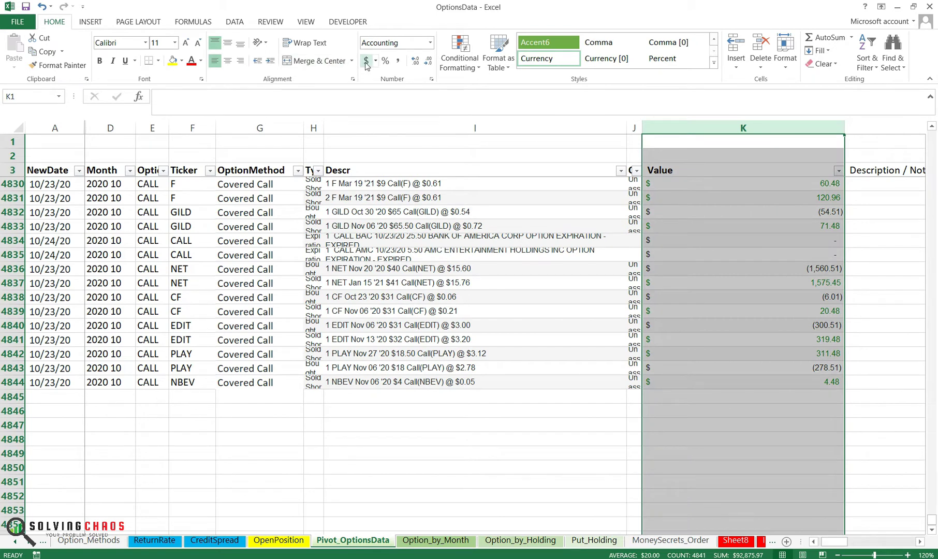
{"action": "left_click", "coordinate": [425, 301]}
{"action": "scroll", "coordinate": [428, 299], "scroll_direction": "up", "scroll_amount": 8}
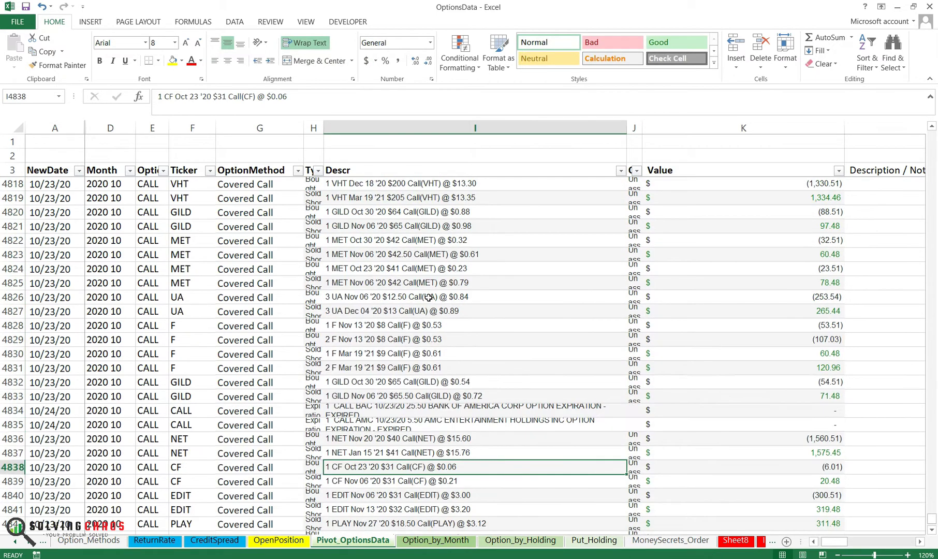
{"action": "scroll", "coordinate": [429, 299], "scroll_direction": "up", "scroll_amount": 6}
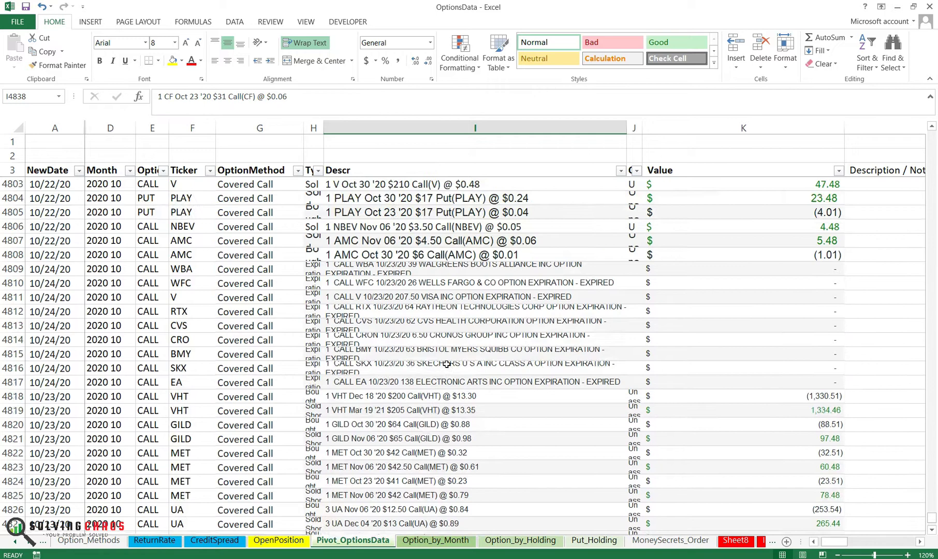
{"action": "scroll", "coordinate": [481, 353], "scroll_direction": "down", "scroll_amount": 5}
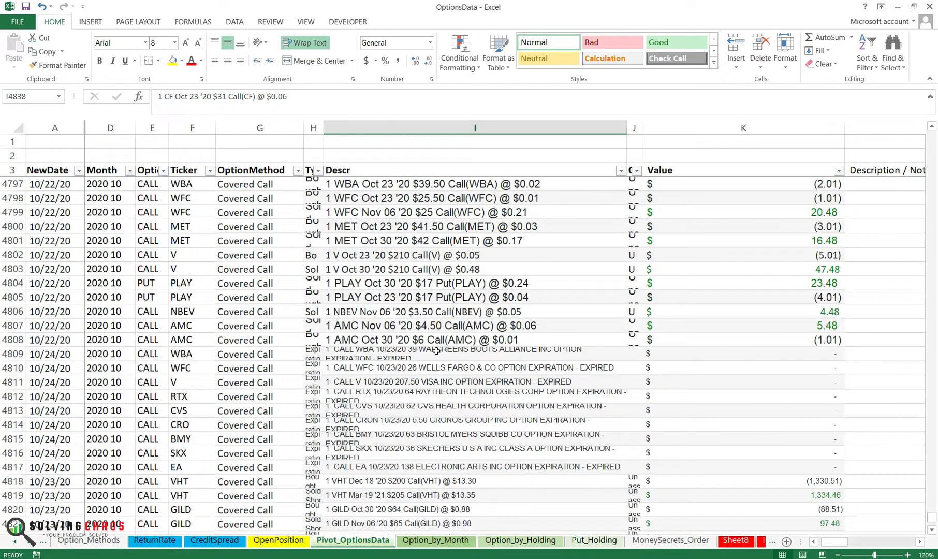
{"action": "left_click", "coordinate": [418, 227]}
{"action": "left_click", "coordinate": [414, 410]}
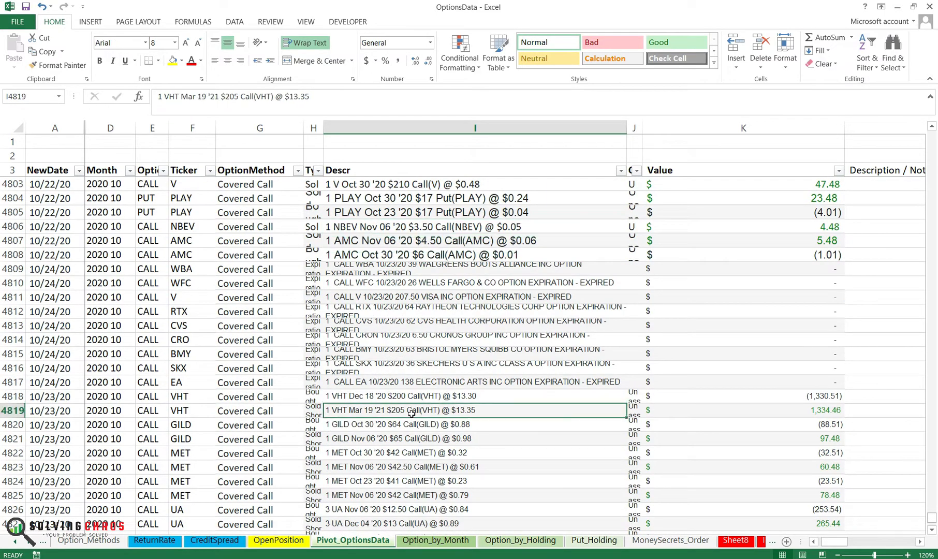
{"action": "scroll", "coordinate": [415, 410], "scroll_direction": "down", "scroll_amount": 3}
Compare an expired-option description with an older row's description.
{"action": "key", "text": "ctrl+a"}
{"action": "left_click", "coordinate": [359, 179]}
{"action": "scroll", "coordinate": [373, 208], "scroll_direction": "up", "scroll_amount": 5}
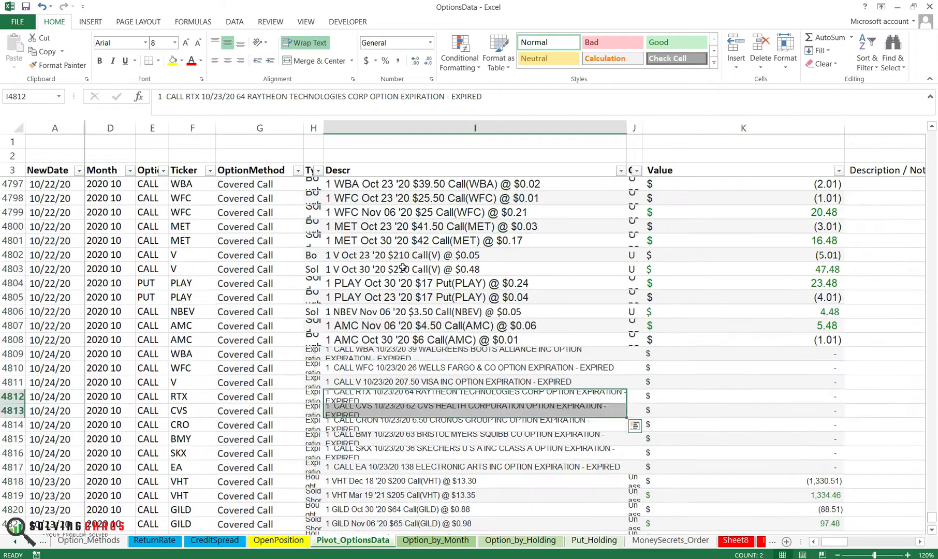
{"action": "left_click", "coordinate": [394, 244]}
{"action": "scroll", "coordinate": [404, 309], "scroll_direction": "down", "scroll_amount": 6}
Set the entire options table to font size 11 and return to the sheet's top.
{"action": "left_click", "coordinate": [423, 424]}
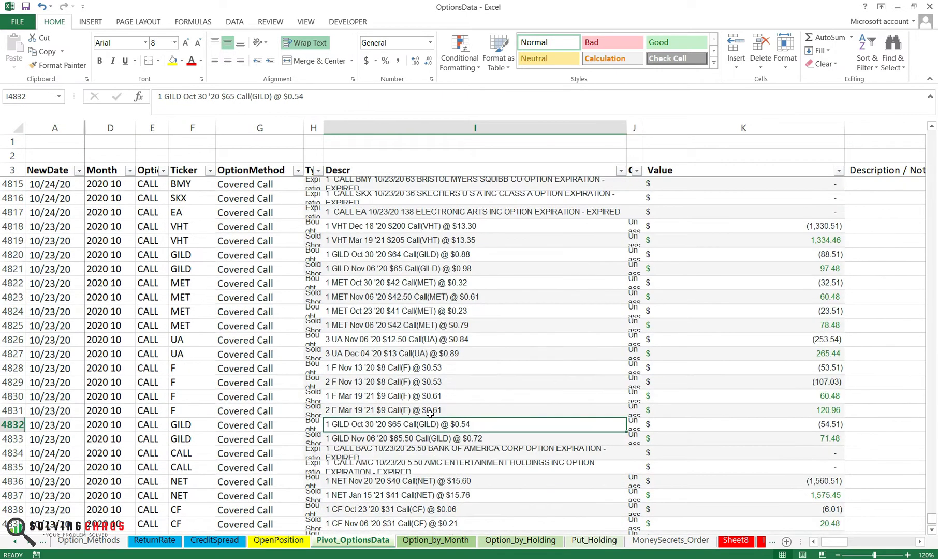
{"action": "key", "text": "ctrl+a"}
{"action": "left_click", "coordinate": [174, 42]}
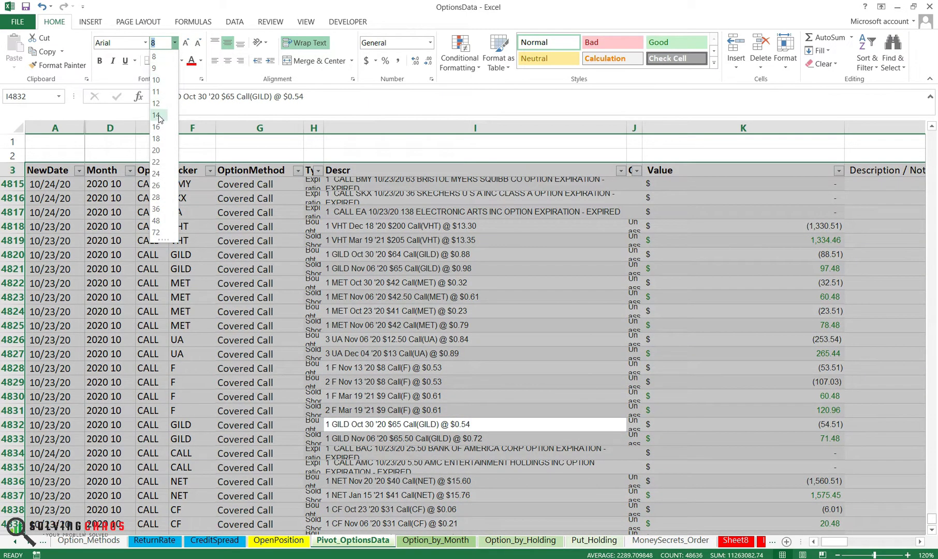
{"action": "left_click", "coordinate": [156, 91]}
{"action": "scroll", "coordinate": [329, 259], "scroll_direction": "down", "scroll_amount": 3}
{"action": "left_click", "coordinate": [329, 259]}
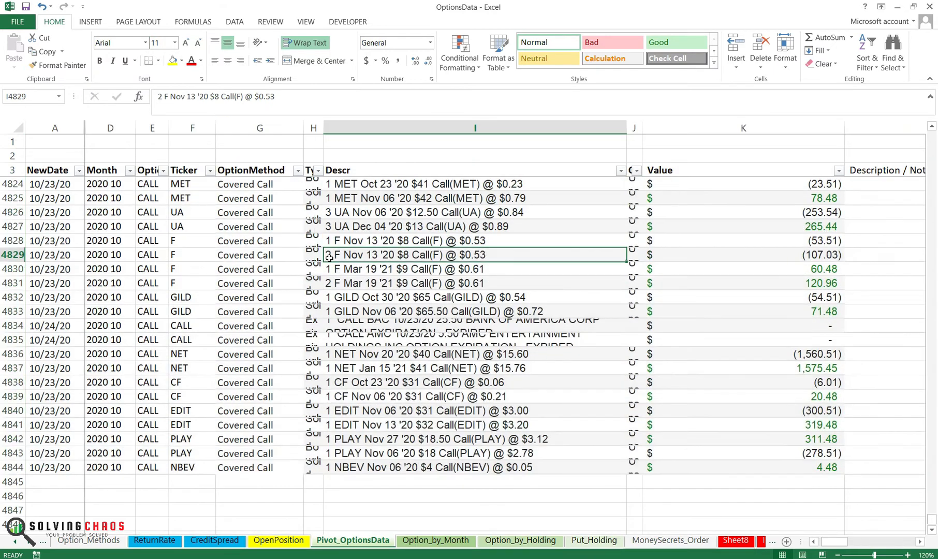
{"action": "key", "text": "ctrl+Home"}
{"action": "key", "text": "Right"}
{"action": "key", "text": "Right"}
{"action": "key", "text": "Right"}
{"action": "key", "text": "Right"}
{"action": "key", "text": "Right"}
{"action": "key", "text": "Right"}
{"action": "key", "text": "Right"}
{"action": "key", "text": "Right"}
{"action": "key", "text": "Right"}
{"action": "key", "text": "Right"}
{"action": "key", "text": "Right"}
{"action": "key", "text": "Right"}
{"action": "key", "text": "Right"}
{"action": "key", "text": "Right"}
{"action": "key", "text": "Right"}
{"action": "key", "text": "Right"}
{"action": "key", "text": "Right"}
{"action": "key", "text": "Right"}
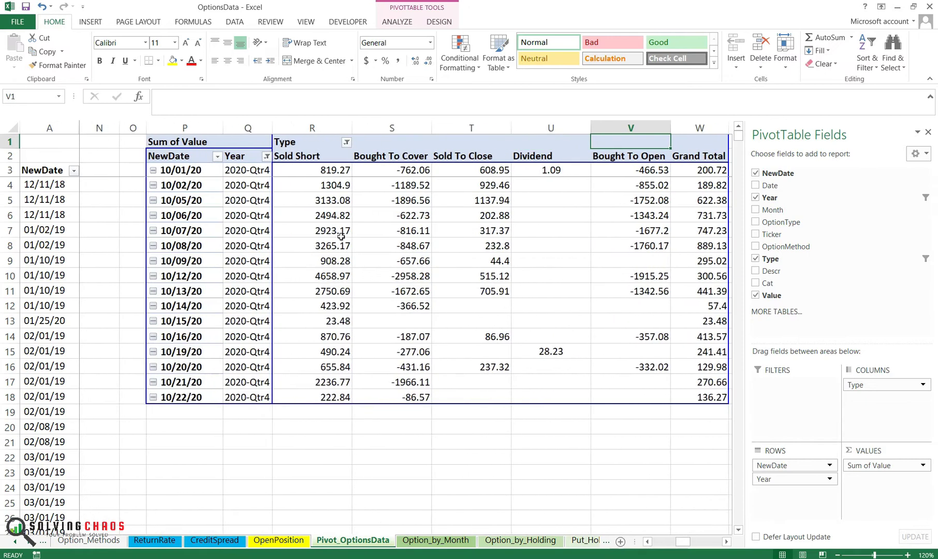
Refresh the pivot table and give its value columns R–W dollar Accounting format.
{"action": "right_click", "coordinate": [247, 261]}
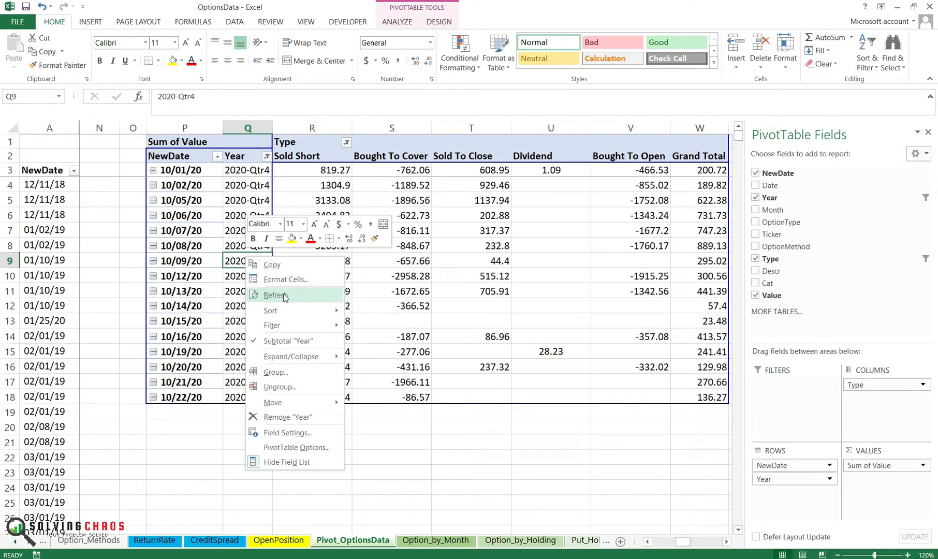
{"action": "left_click", "coordinate": [275, 295]}
{"action": "left_click_drag", "start_coordinate": [686, 123], "coordinate": [313, 128]}
{"action": "left_click", "coordinate": [366, 66]}
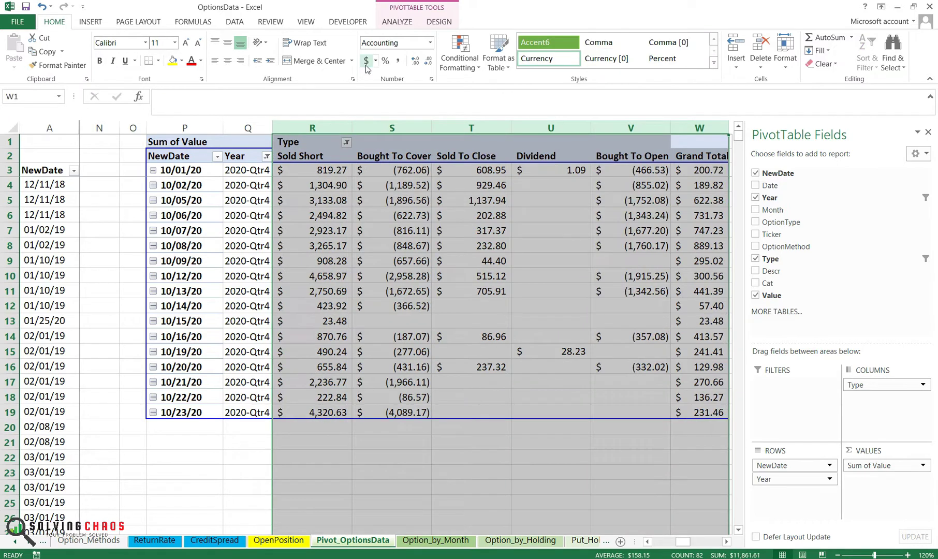
Refresh the pivot table on the Option_by_Month sheet.
{"action": "left_click", "coordinate": [436, 541]}
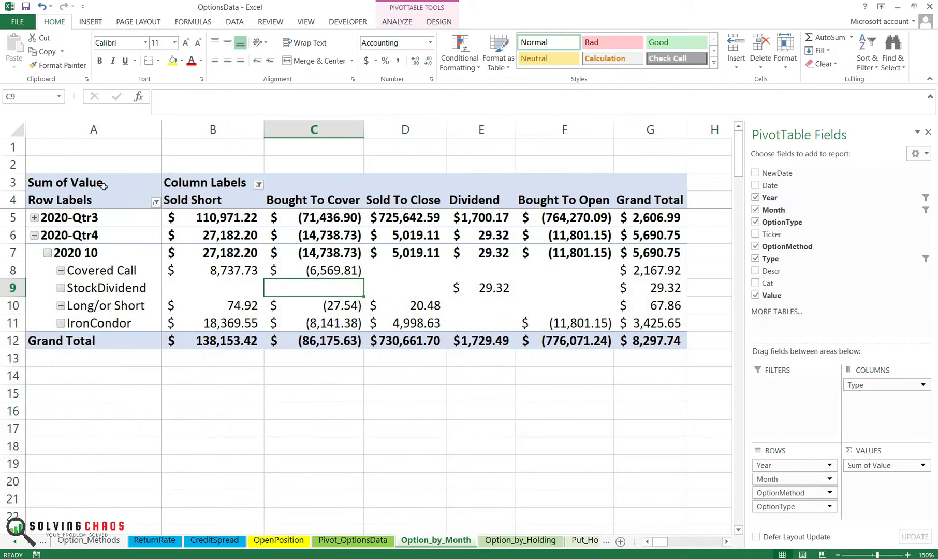
{"action": "right_click", "coordinate": [101, 272]}
{"action": "left_click", "coordinate": [154, 311]}
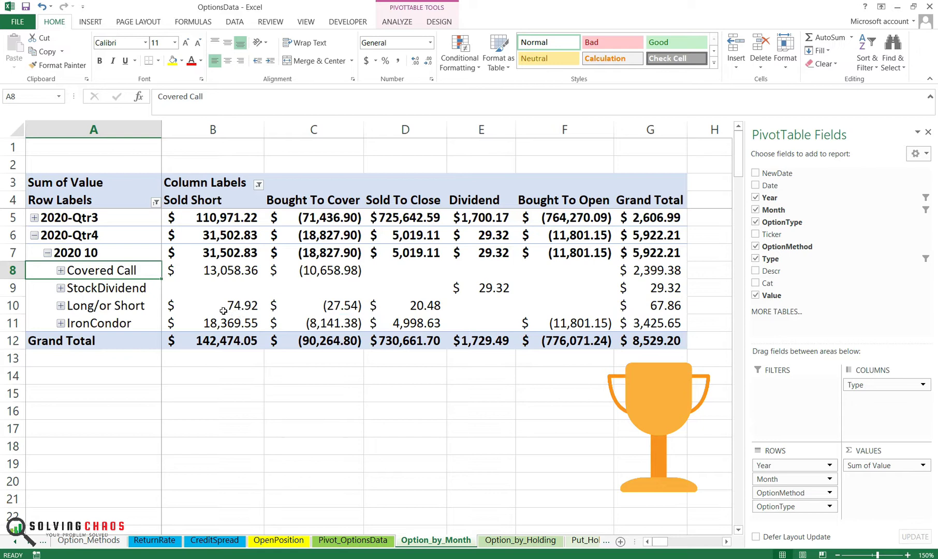
Check the Long/or Short B10:D10 values and the Long/or Short and Covered Call grand totals.
{"action": "left_click_drag", "start_coordinate": [223, 310], "coordinate": [441, 306]}
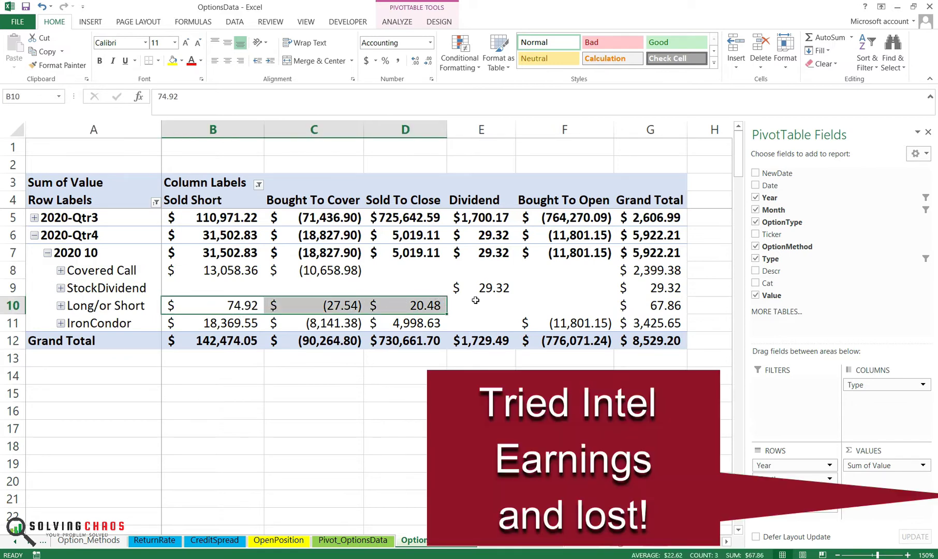
{"action": "left_click", "coordinate": [667, 306]}
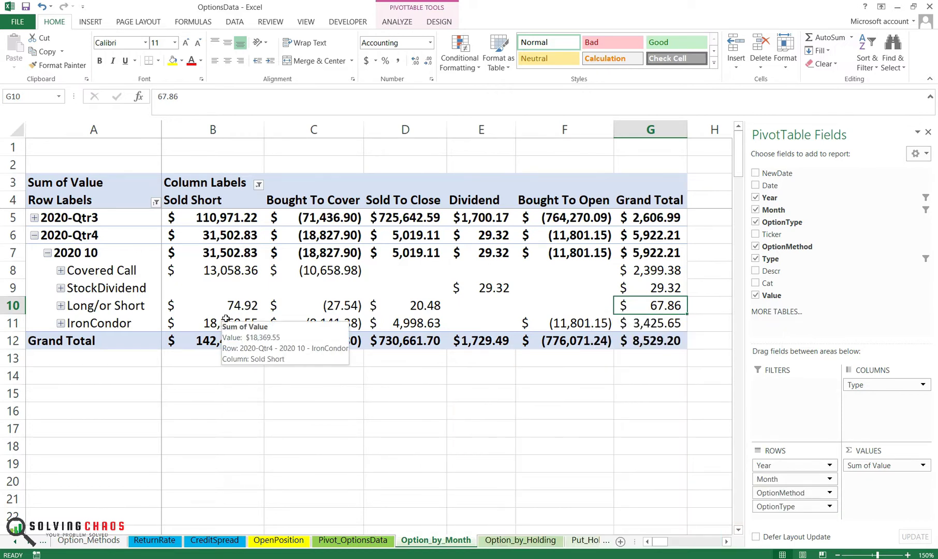
{"action": "left_click", "coordinate": [112, 309]}
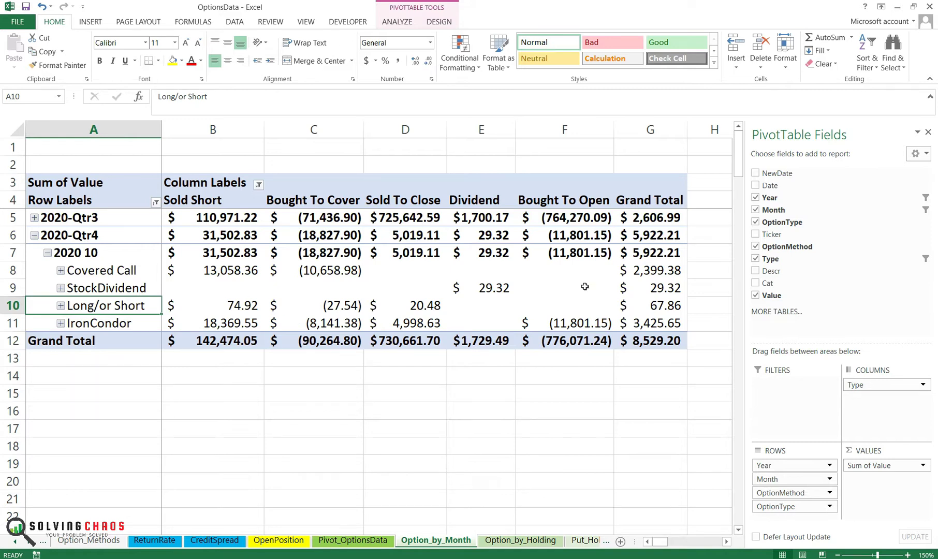
{"action": "left_click", "coordinate": [653, 311]}
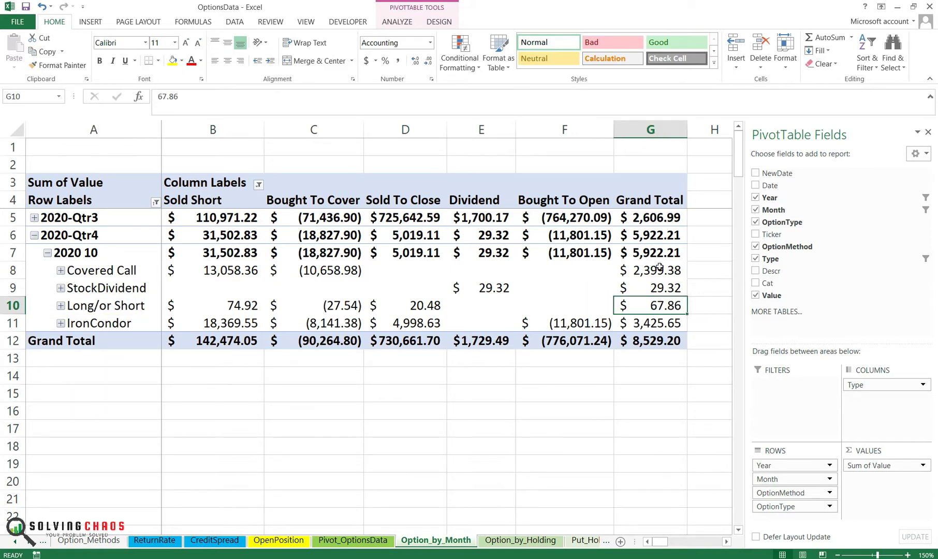
{"action": "left_click", "coordinate": [665, 270]}
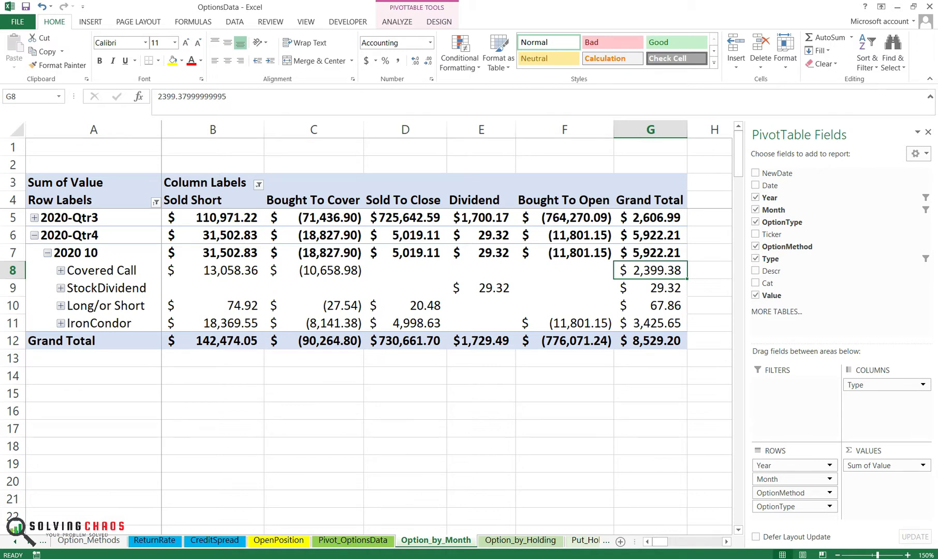
Move to the OpenPosition sheet and check the Closed label on the 30-Oct V spread.
{"action": "key", "text": "ctrl+Page_Up"}
{"action": "key", "text": "ctrl+Page_Up"}
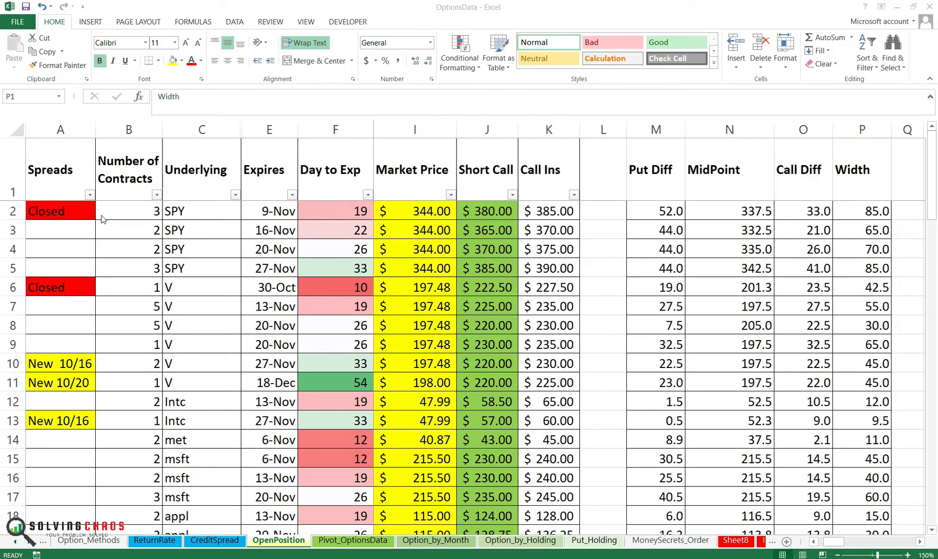
{"action": "left_click", "coordinate": [44, 292]}
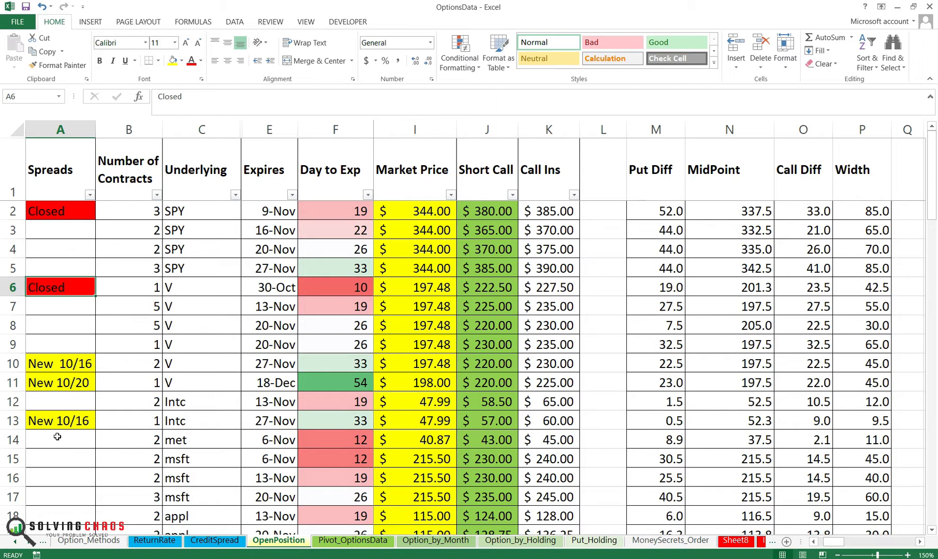
Check expiry dates, days to expiry and market prices for the MSFT, SPY and 13-Nov V spreads.
{"action": "left_click", "coordinate": [207, 461]}
{"action": "left_click", "coordinate": [331, 455]}
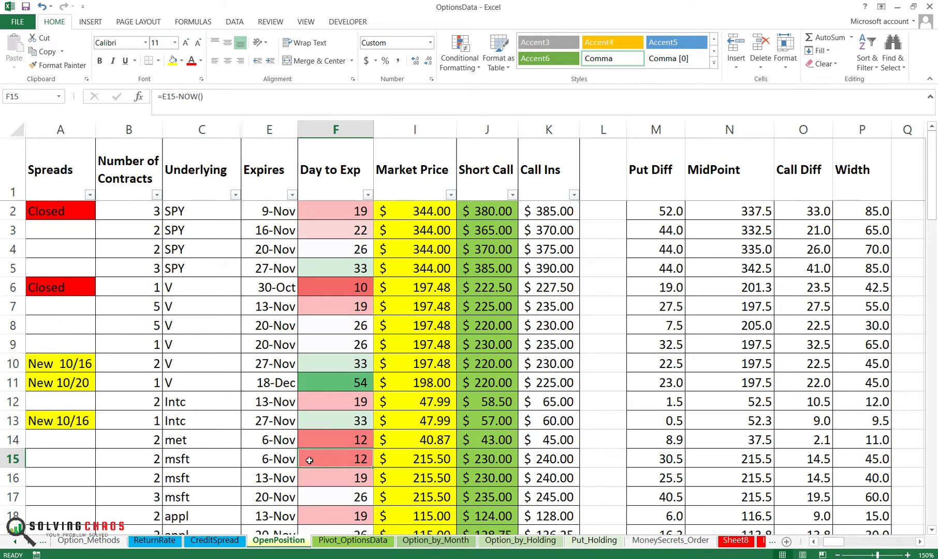
{"action": "left_click_drag", "start_coordinate": [306, 457], "coordinate": [182, 468]}
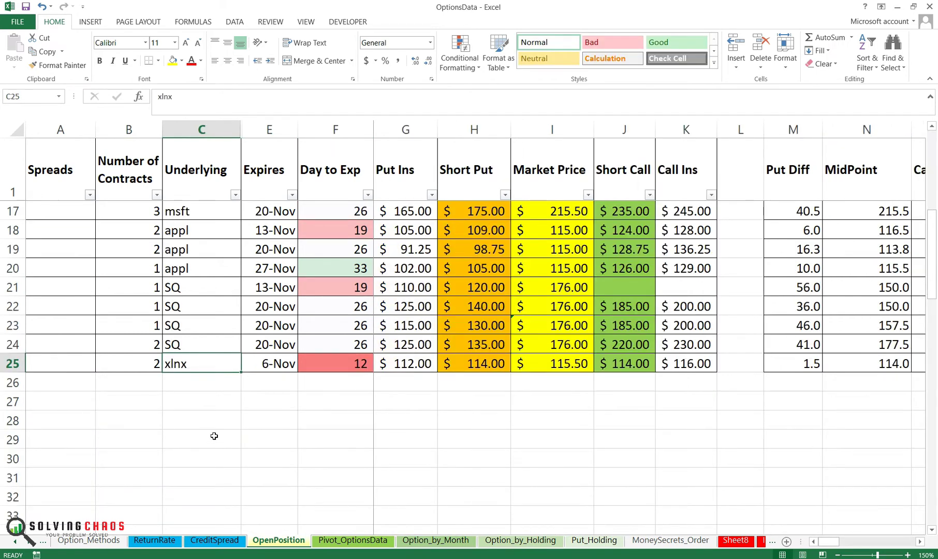
{"action": "scroll", "coordinate": [214, 432], "scroll_direction": "up", "scroll_amount": 5}
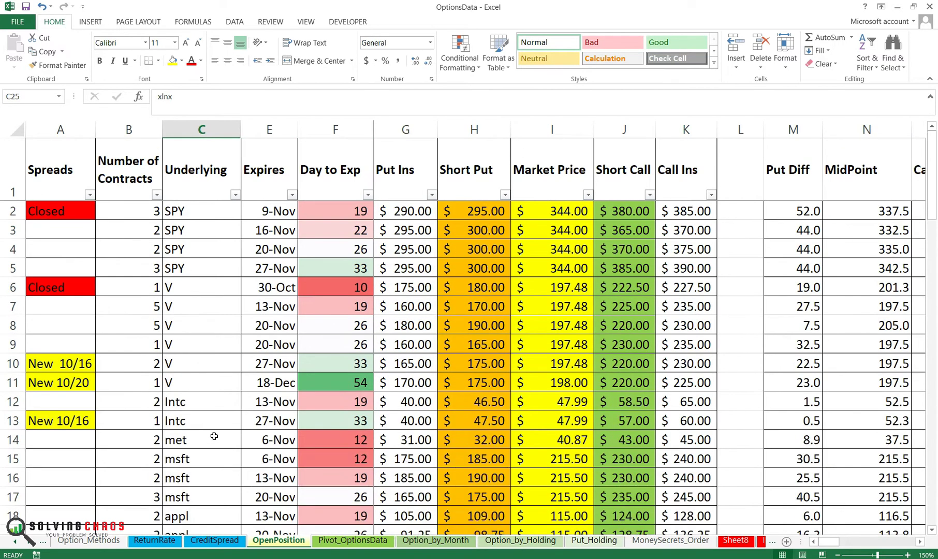
{"action": "left_click", "coordinate": [182, 245]}
{"action": "left_click", "coordinate": [269, 212]}
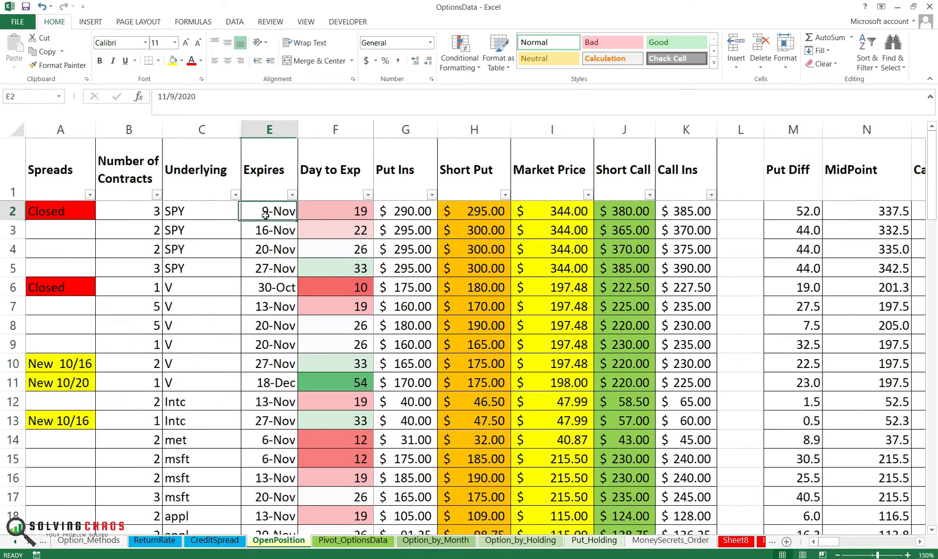
{"action": "left_click", "coordinate": [314, 226]}
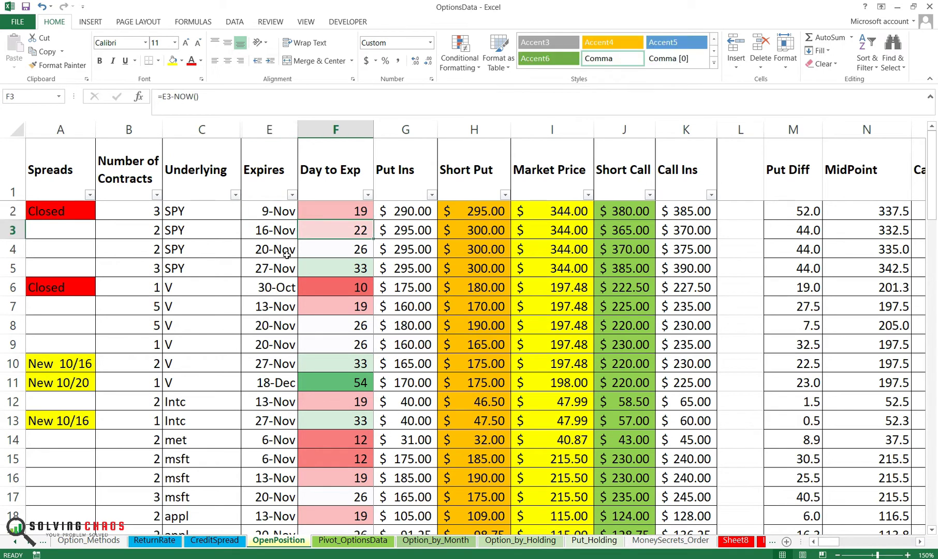
{"action": "left_click", "coordinate": [328, 311]}
{"action": "left_click", "coordinate": [560, 303]}
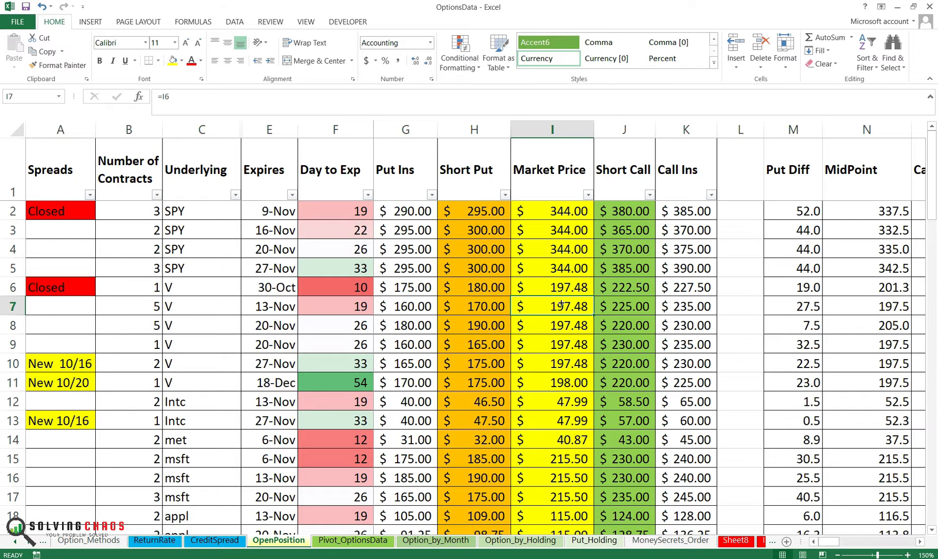
Review the 20-Nov V spread in row 8: market price, 190 short put, days to expiry, premium.
{"action": "left_click", "coordinate": [12, 325]}
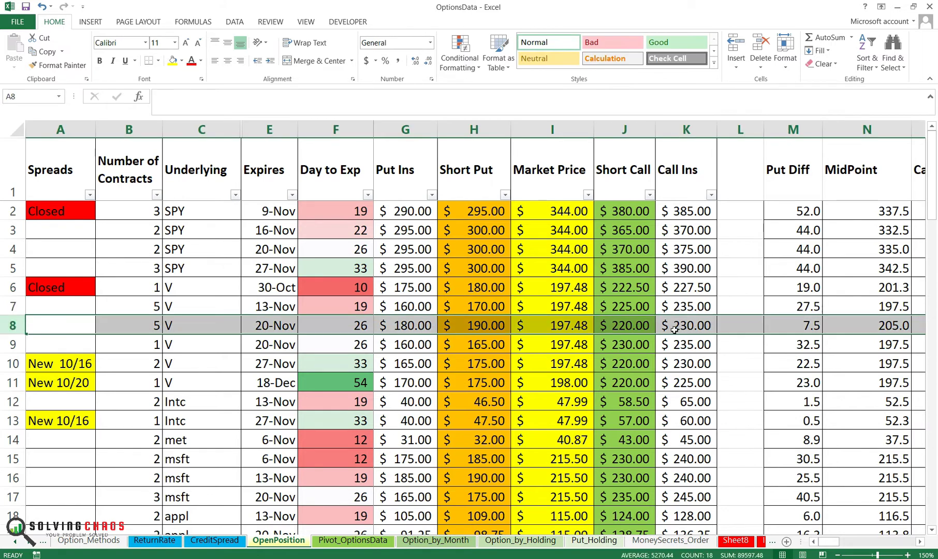
{"action": "left_click", "coordinate": [543, 331]}
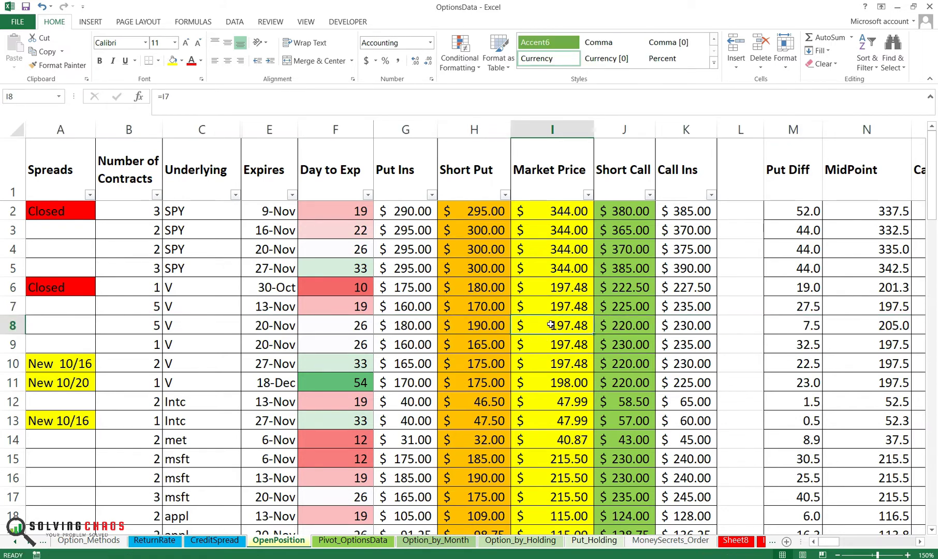
{"action": "left_click", "coordinate": [496, 327]}
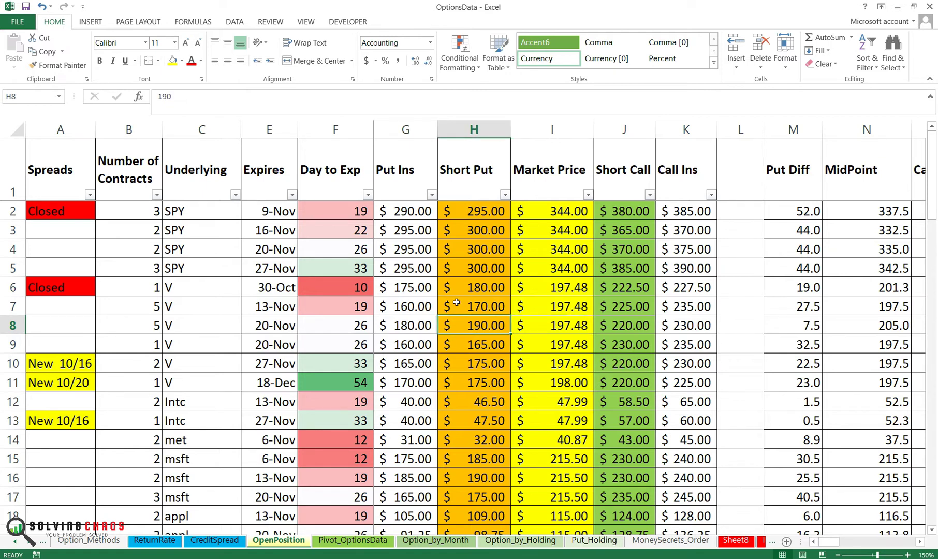
{"action": "left_click", "coordinate": [556, 324]}
{"action": "left_click_drag", "start_coordinate": [422, 326], "coordinate": [508, 327]}
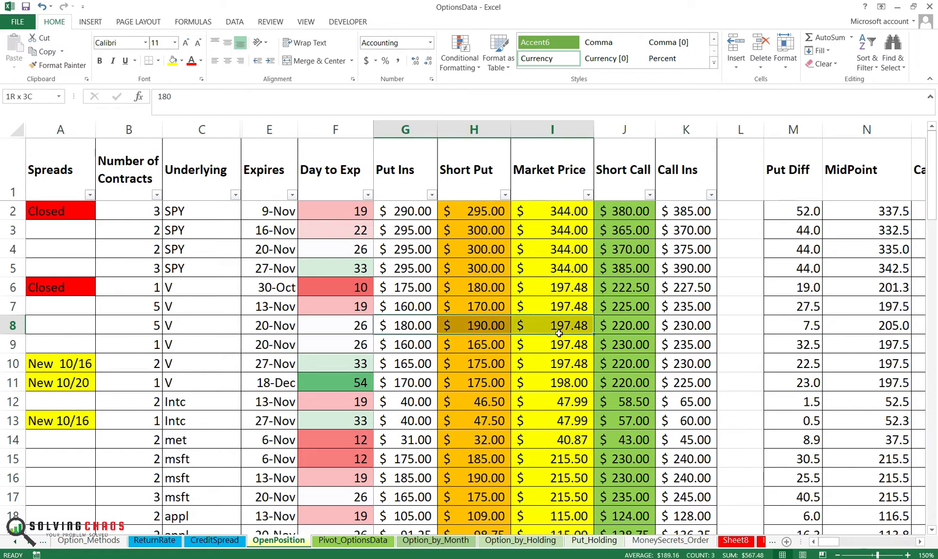
{"action": "left_click", "coordinate": [361, 326]}
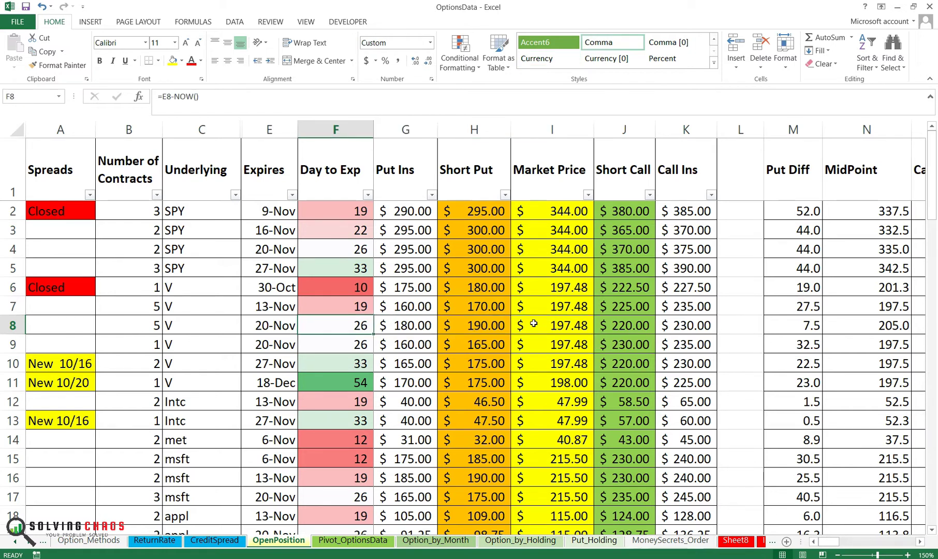
{"action": "left_click", "coordinate": [553, 325]}
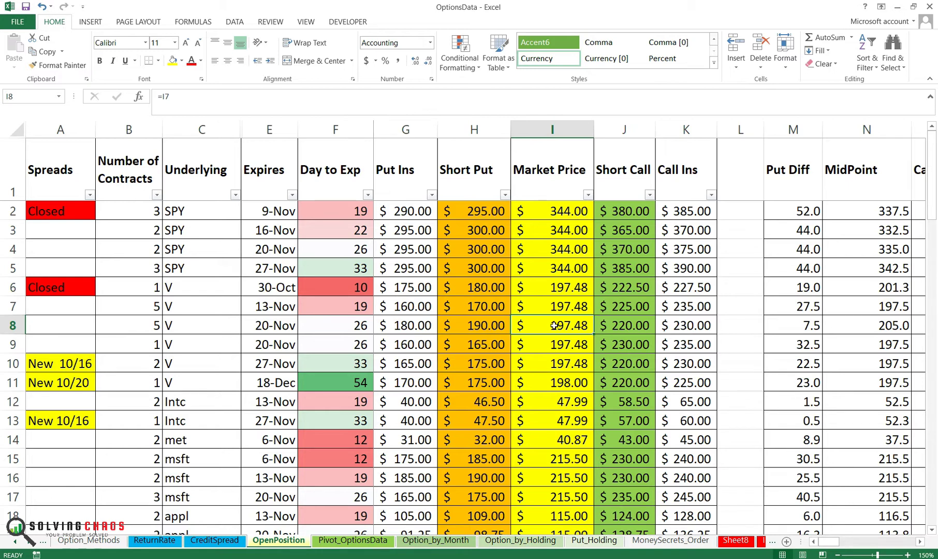
{"action": "key", "text": "Right"}
{"action": "key", "text": "Right"}
{"action": "key", "text": "Right"}
{"action": "key", "text": "Right"}
{"action": "key", "text": "Right"}
{"action": "key", "text": "Right"}
{"action": "key", "text": "Right"}
{"action": "key", "text": "Right"}
{"action": "key", "text": "Right"}
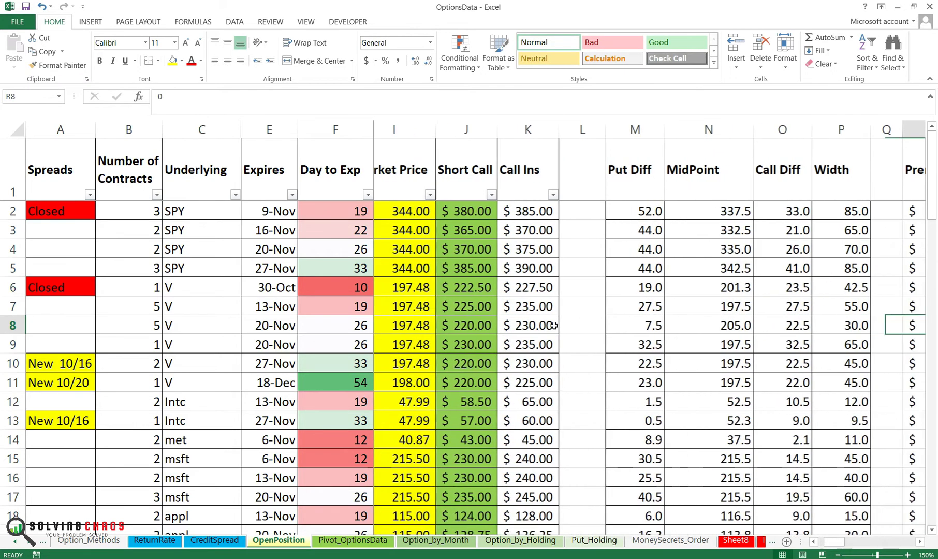
{"action": "key", "text": "Right"}
{"action": "key", "text": "Right"}
{"action": "key", "text": "Right"}
{"action": "key", "text": "Right"}
{"action": "key", "text": "Right"}
{"action": "key", "text": "Right"}
{"action": "key", "text": "Right"}
{"action": "key", "text": "Right"}
{"action": "key", "text": "Right"}
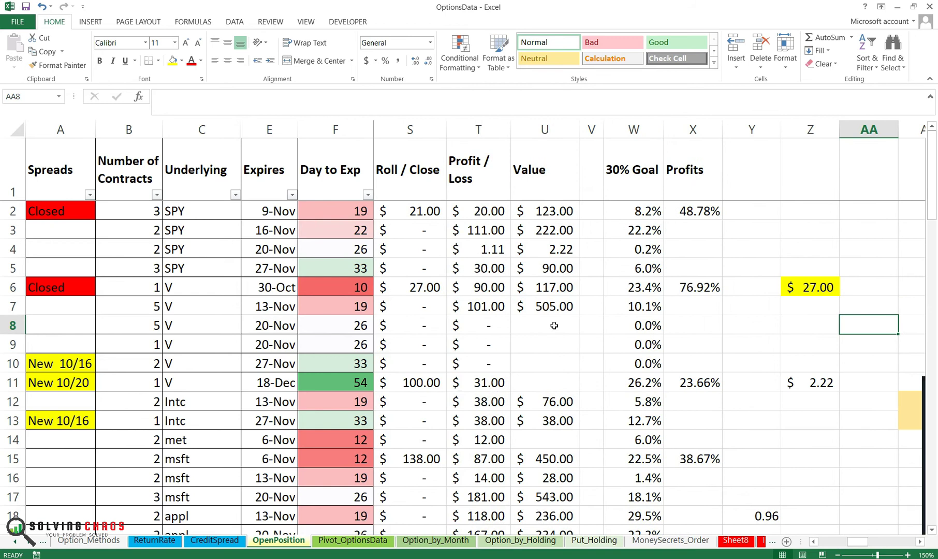
Check row 7's 13-Nov V spread: 235 call strike, days to expiry and 30% Goal.
{"action": "key", "text": "Left"}
{"action": "key", "text": "Left"}
{"action": "key", "text": "Left"}
{"action": "key", "text": "Left"}
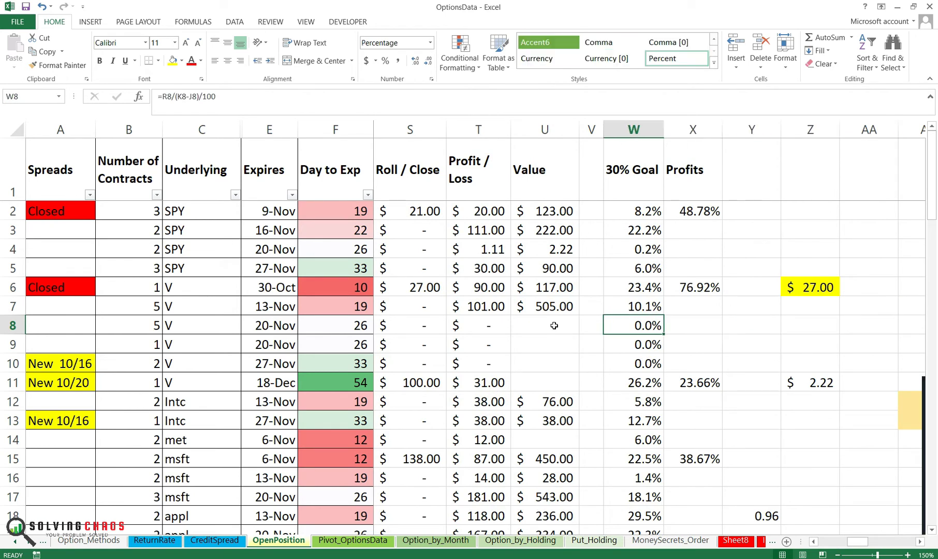
{"action": "key", "text": "Left"}
{"action": "key", "text": "Left"}
{"action": "key", "text": "Left"}
{"action": "key", "text": "Left"}
{"action": "key", "text": "Left"}
{"action": "key", "text": "Left"}
{"action": "key", "text": "Left"}
{"action": "key", "text": "Left"}
{"action": "key", "text": "Left"}
{"action": "key", "text": "Left"}
{"action": "key", "text": "Left"}
{"action": "key", "text": "Left"}
{"action": "key", "text": "Left"}
{"action": "key", "text": "Left"}
{"action": "key", "text": "Left"}
{"action": "key", "text": "Left"}
{"action": "key", "text": "Left"}
{"action": "key", "text": "Left"}
{"action": "key", "text": "Left"}
{"action": "key", "text": "Left"}
{"action": "key", "text": "Up"}
{"action": "key", "text": "Right"}
{"action": "key", "text": "Right"}
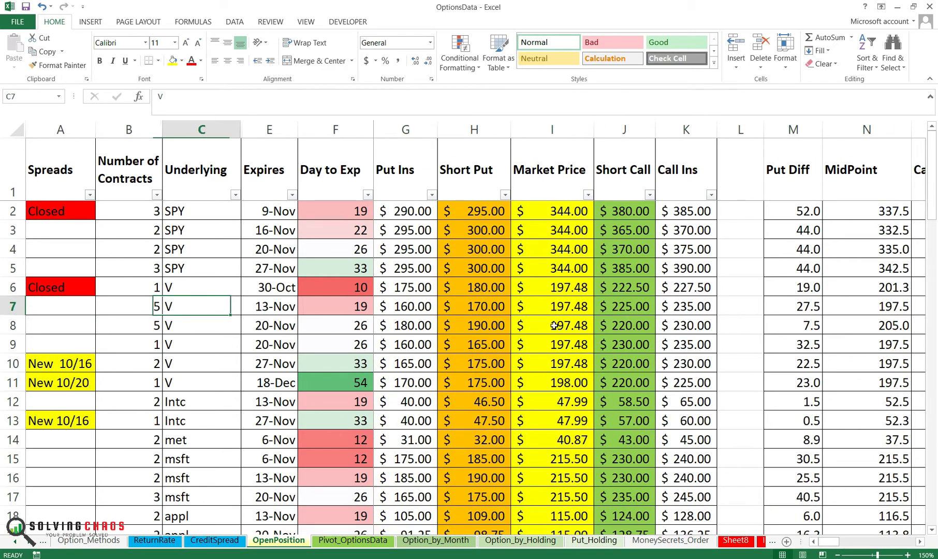
{"action": "key", "text": "Right"}
{"action": "key", "text": "Right"}
{"action": "key", "text": "Right"}
{"action": "key", "text": "Right"}
{"action": "key", "text": "Right"}
{"action": "key", "text": "Right"}
{"action": "key", "text": "Right"}
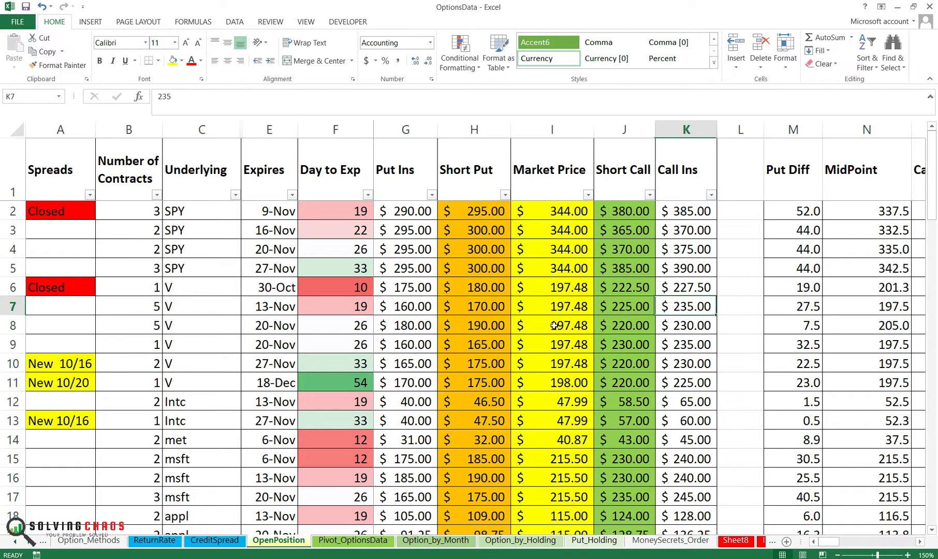
{"action": "key", "text": "Left"}
{"action": "key", "text": "Left"}
{"action": "key", "text": "Left"}
{"action": "key", "text": "Left"}
{"action": "key", "text": "Left"}
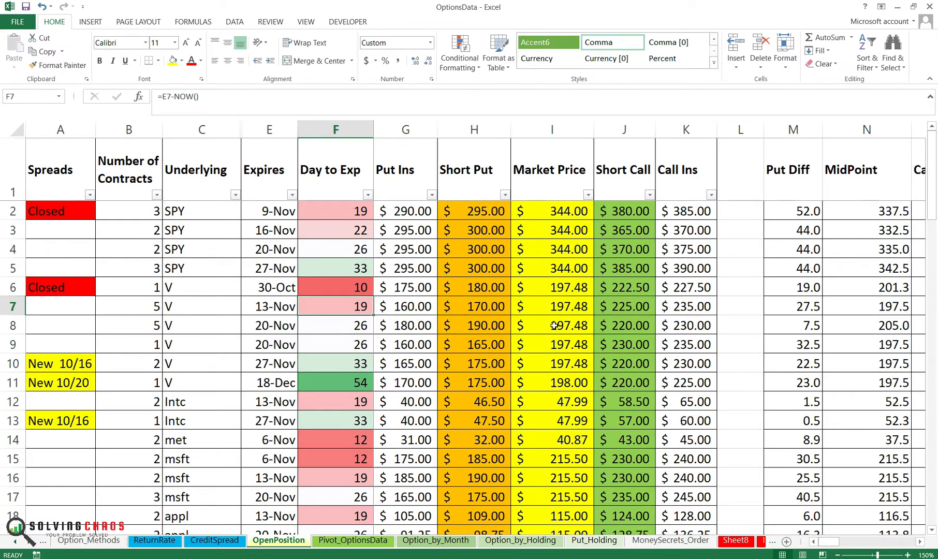
{"action": "key", "text": "Right"}
{"action": "key", "text": "Right"}
{"action": "key", "text": "Right"}
{"action": "key", "text": "Right"}
{"action": "key", "text": "Right"}
{"action": "key", "text": "Right"}
{"action": "key", "text": "Right"}
{"action": "key", "text": "Right"}
{"action": "key", "text": "Right"}
{"action": "key", "text": "Right"}
{"action": "key", "text": "Right"}
{"action": "key", "text": "Right"}
{"action": "key", "text": "Right"}
{"action": "key", "text": "Right"}
{"action": "key", "text": "Right"}
{"action": "key", "text": "Right"}
{"action": "key", "text": "Right"}
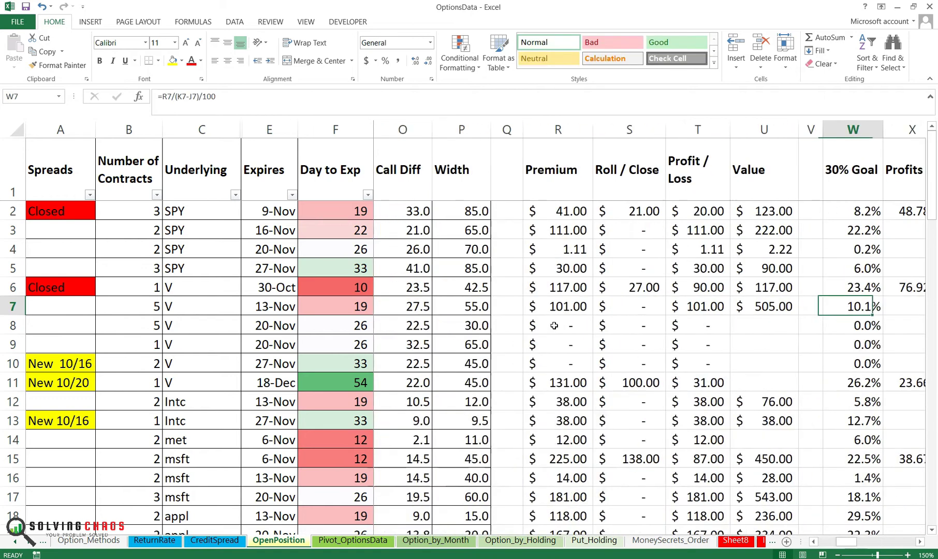
Compare row 7's Profit / Loss, premium and Roll / Close cost, then return to column A.
{"action": "key", "text": "Right"}
{"action": "key", "text": "Right"}
{"action": "key", "text": "Right"}
{"action": "key", "text": "Right"}
{"action": "key", "text": "Left"}
{"action": "key", "text": "Left"}
{"action": "key", "text": "Left"}
{"action": "key", "text": "Left"}
{"action": "key", "text": "Left"}
{"action": "key", "text": "Left"}
{"action": "key", "text": "Left"}
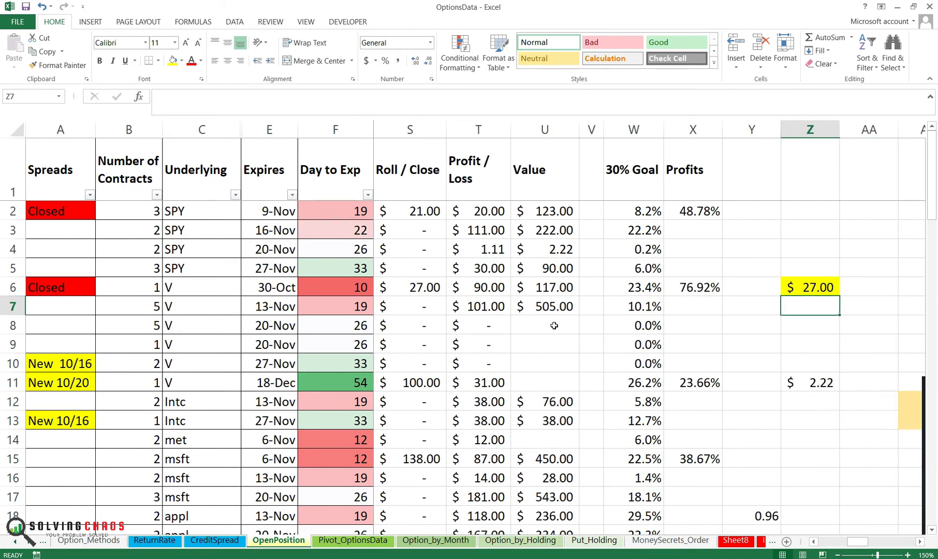
{"action": "key", "text": "Left"}
{"action": "key", "text": "Left"}
{"action": "key", "text": "Right"}
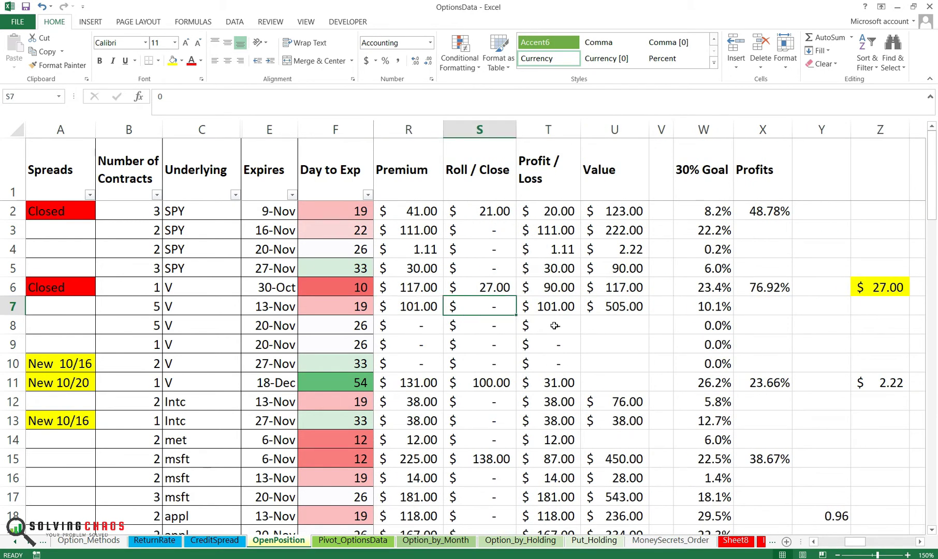
{"action": "key", "text": "Left"}
{"action": "key", "text": "Right"}
{"action": "key", "text": "Left"}
{"action": "key", "text": "Right"}
{"action": "key", "text": "Left"}
{"action": "key", "text": "Left"}
{"action": "key", "text": "Left"}
{"action": "key", "text": "Left"}
{"action": "key", "text": "Left"}
{"action": "key", "text": "Left"}
{"action": "key", "text": "Left"}
{"action": "key", "text": "Left"}
{"action": "key", "text": "Left"}
{"action": "key", "text": "Left"}
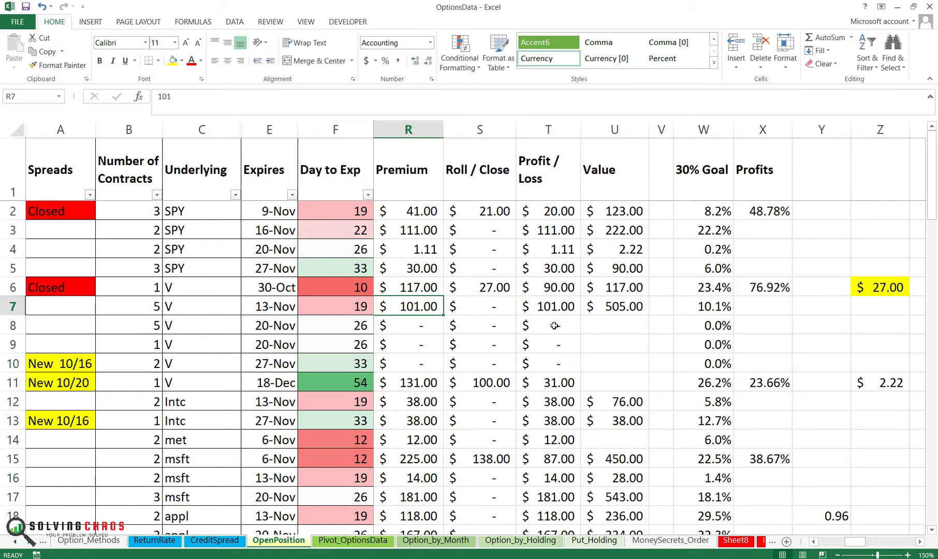
{"action": "key", "text": "Home"}
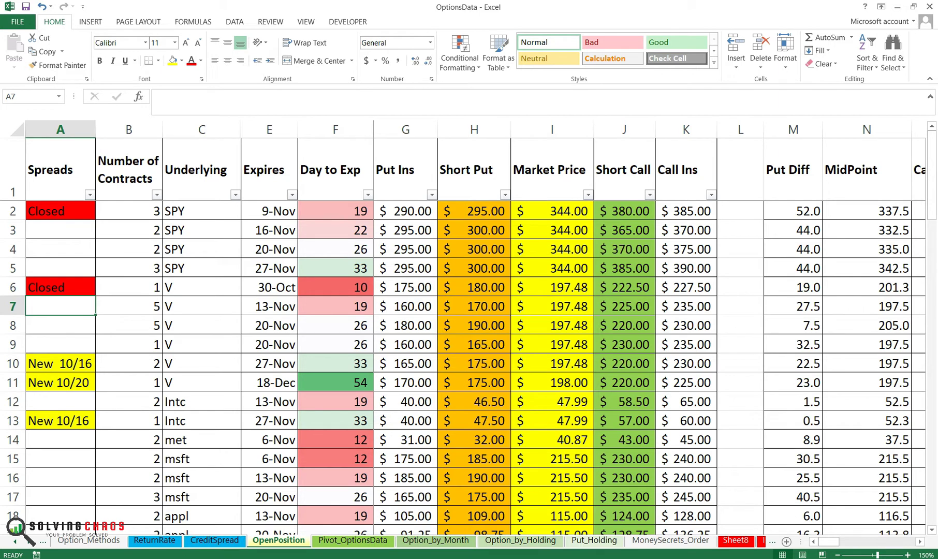
{"action": "key", "text": "alt+Tab"}
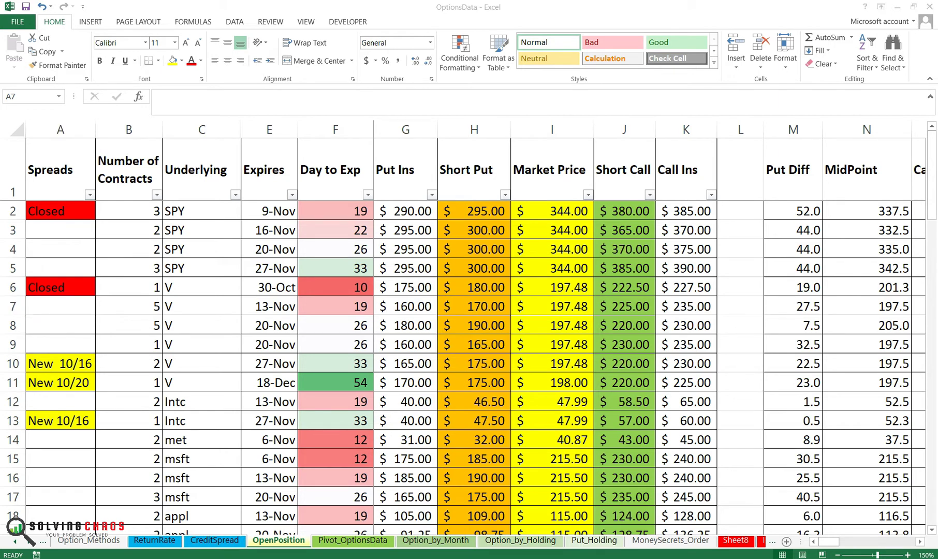